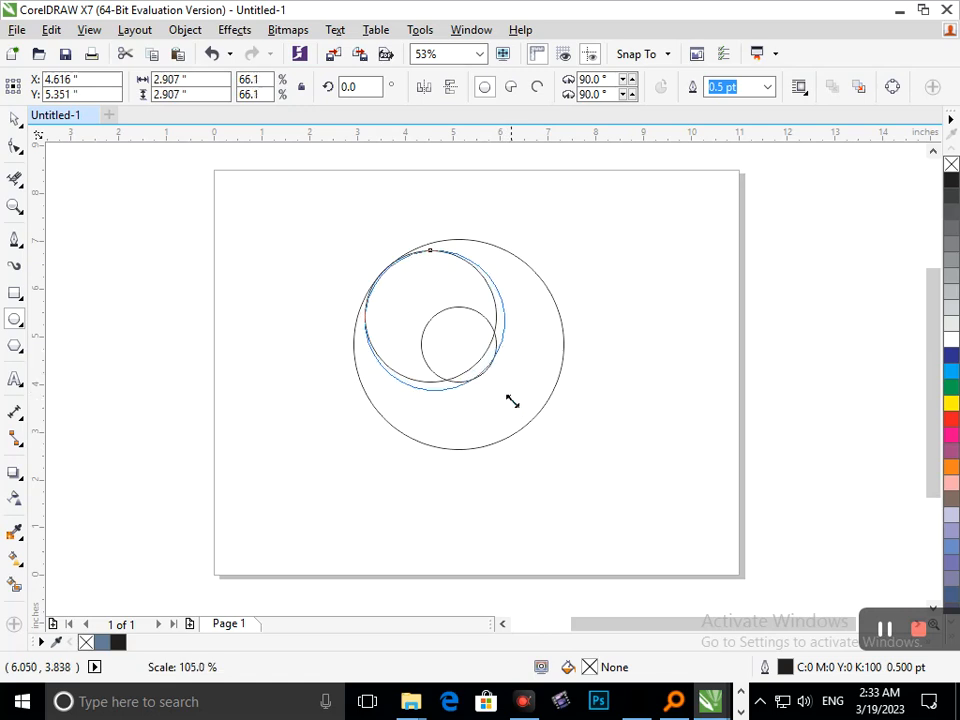
Step: Nudge the medium circle to a centre of about X 4.535, Y 5.211 inches, close to the small circle's lower-right edge
key(Down)
key(Down)
key(Down)
key(Down)
key(Down)
key(Down)
key(Down)
key(Down)
key(Down)
key(Down)
key(Down)
key(Down)
key(Down)
key(Down)
key(Down)
key(Down)
key(Down)
key(Down)
key(Down)
key(Down)
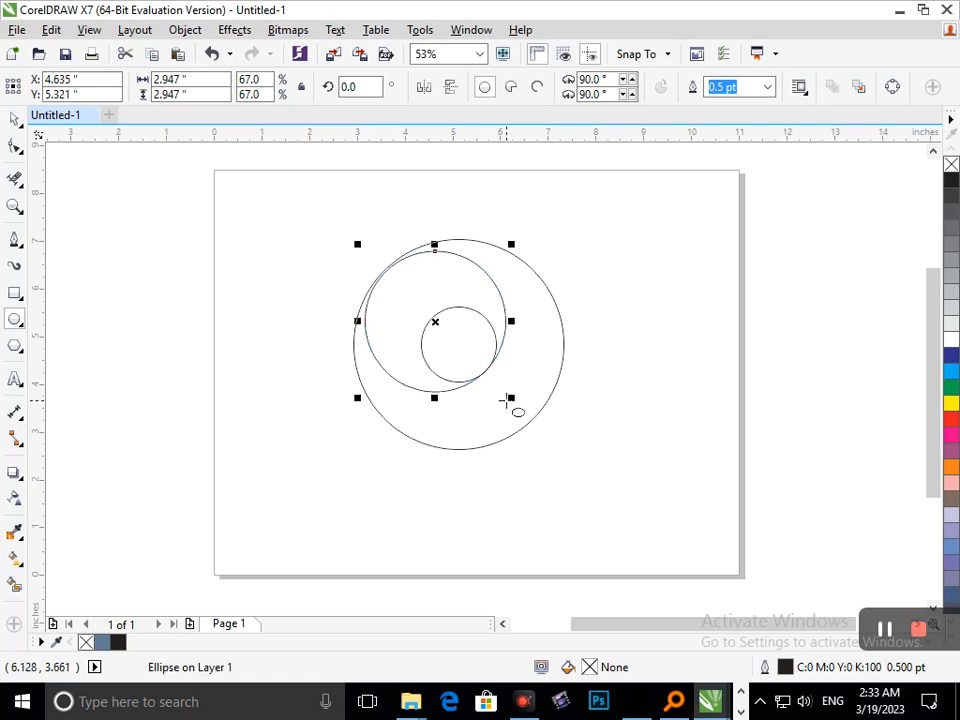
key(Left)
key(Left)
key(Left)
key(Left)
key(Left)
key(Left)
key(Left)
key(Left)
key(Left)
key(Left)
key(Left)
key(Left)
key(Left)
key(Left)
key(Left)
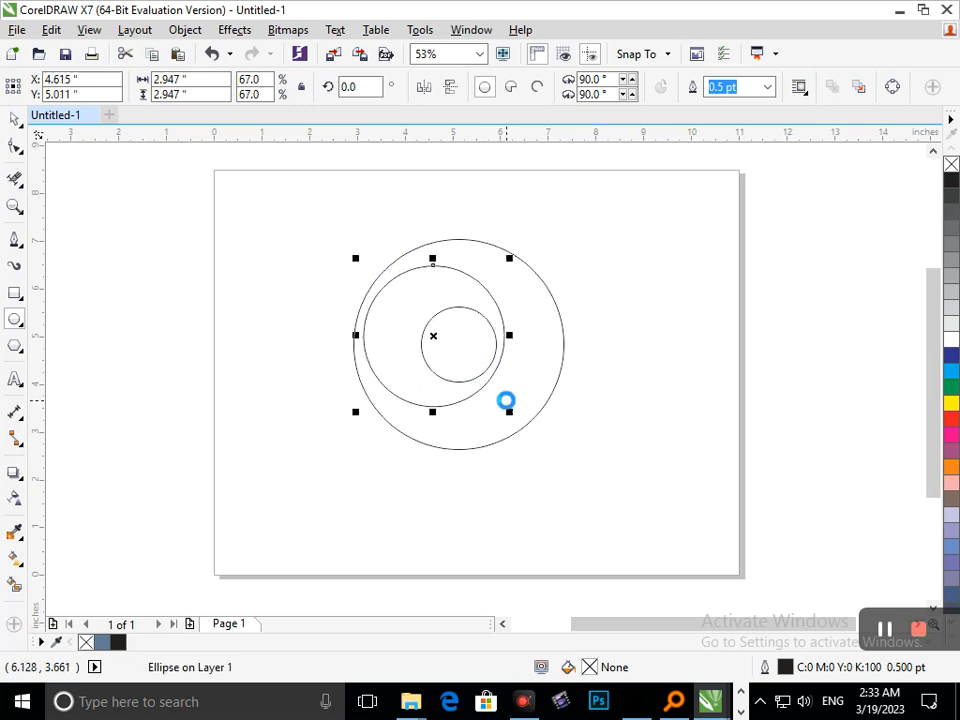
key(Up)
key(Up)
key(Up)
key(Up)
key(Up)
key(Up)
key(Up)
key(Up)
key(Up)
key(Up)
key(Up)
key(Up)
key(Up)
key(Up)
key(Up)
key(Up)
key(Up)
key(Up)
key(Up)
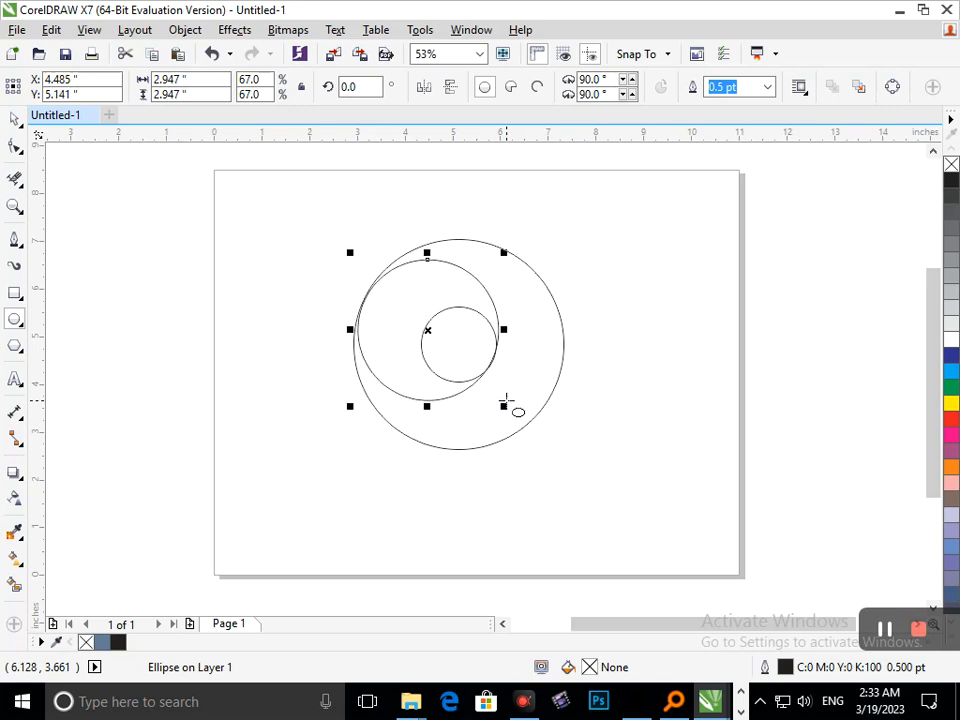
key(Right)
key(Right)
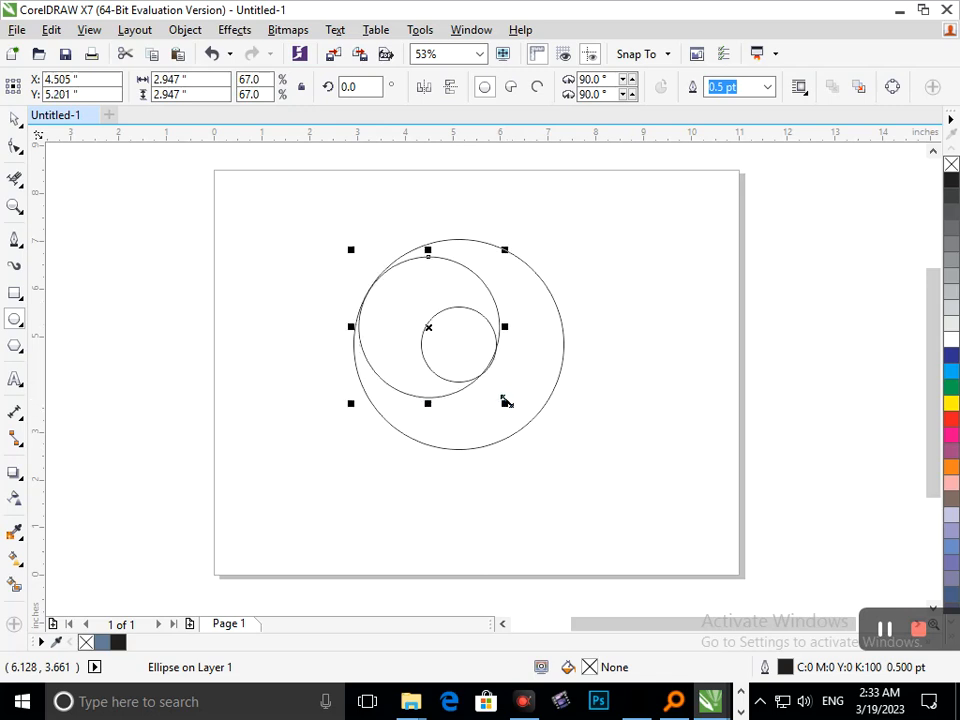
key(Right)
key(Right)
key(Up)
key(Right)
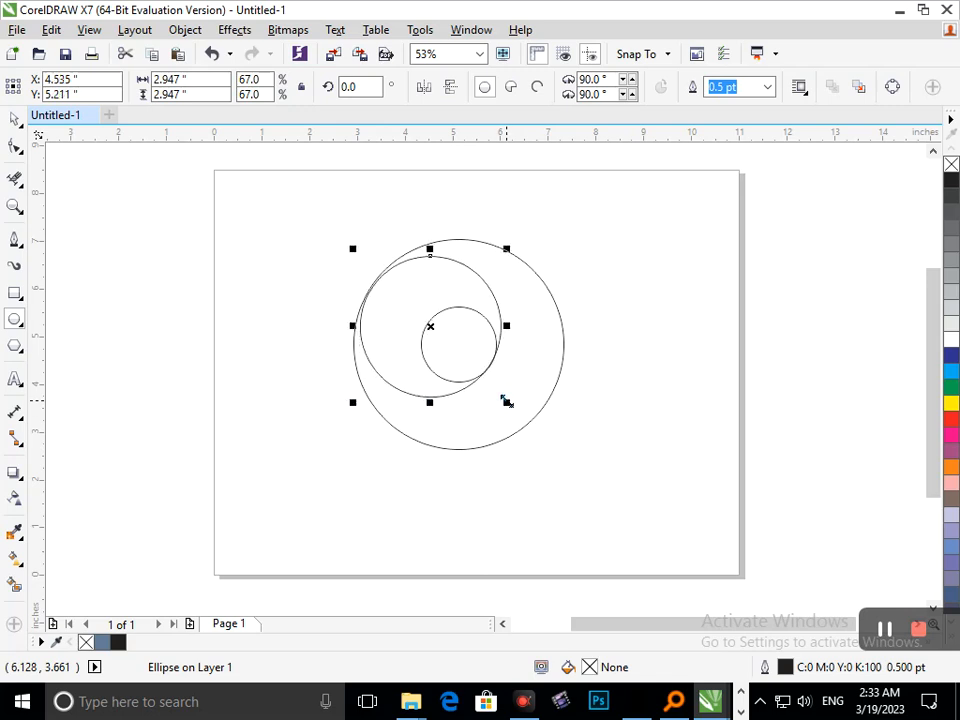
Step: Add a reduced copy of the medium circle, about 2.083 inches wide, touching the medium circle's lower-right edge
click(14, 119)
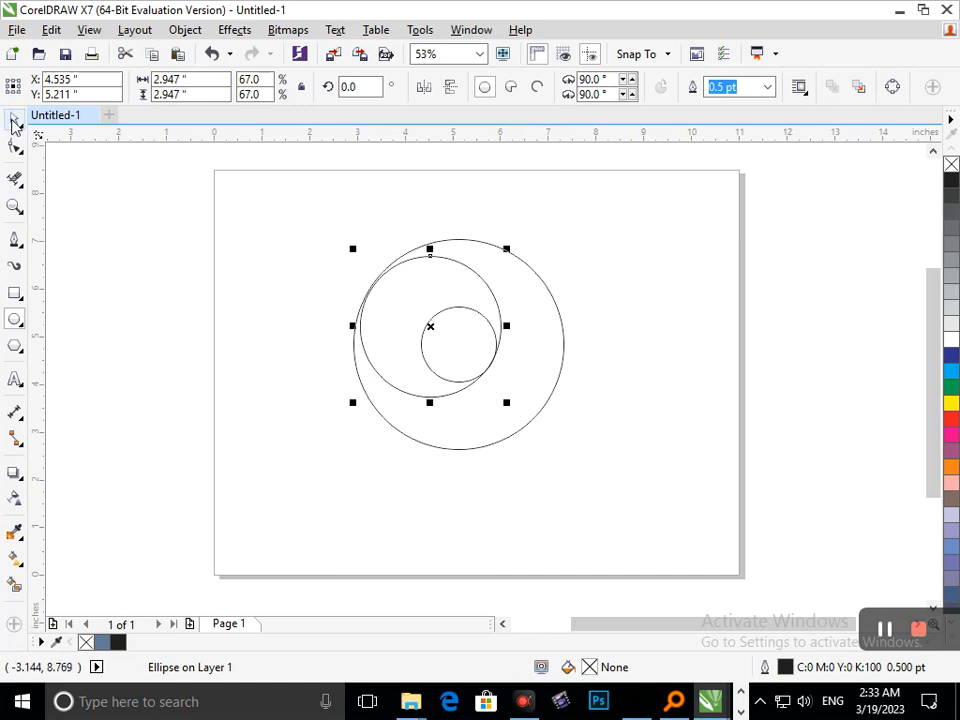
click(193, 474)
drag(415, 400, 505, 526)
drag(544, 424, 496, 358)
key(Right)
key(Right)
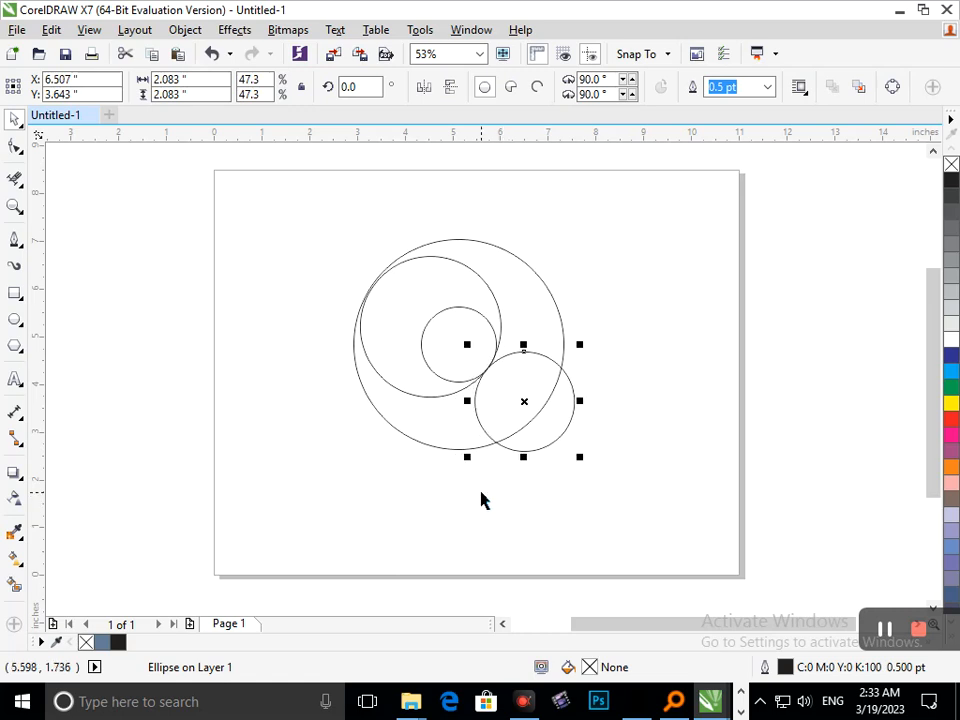
key(ctrl+Left)
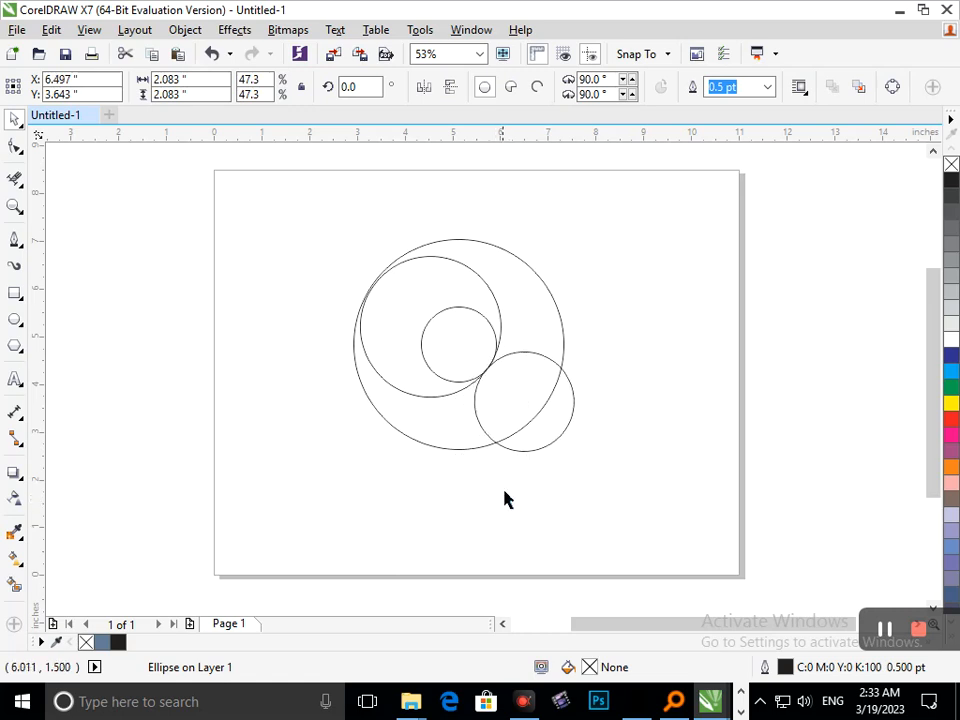
Step: Copy the 2.083-inch circle downward so its upper edge meets the large circle, centred at about X 6.68, Y 1.99 inches
click(506, 499)
drag(514, 354, 524, 436)
key(Up)
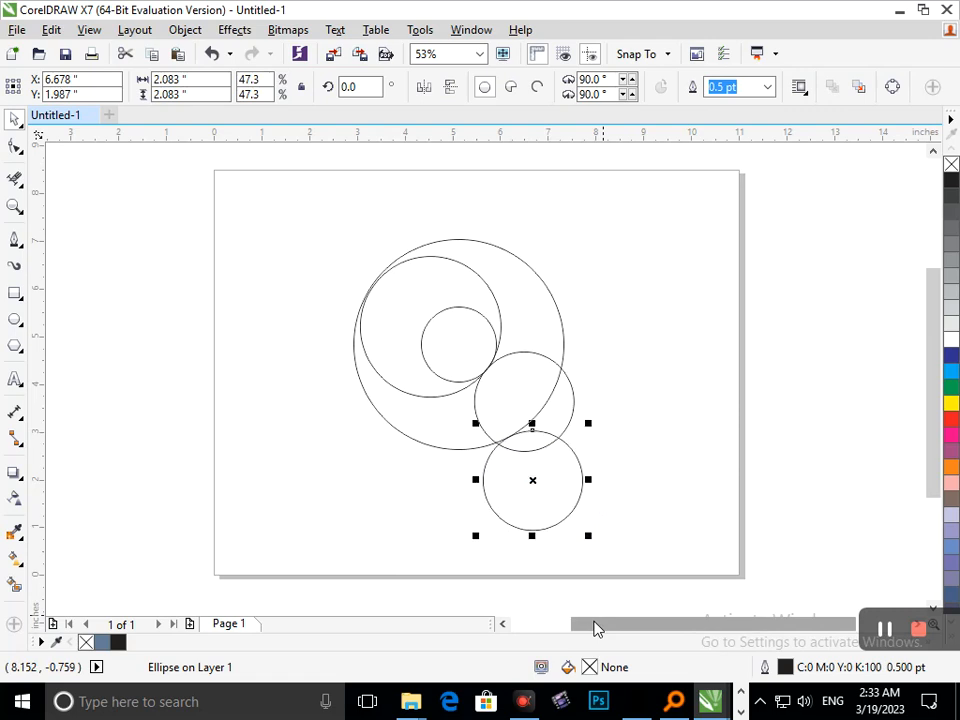
key(Up)
click(679, 504)
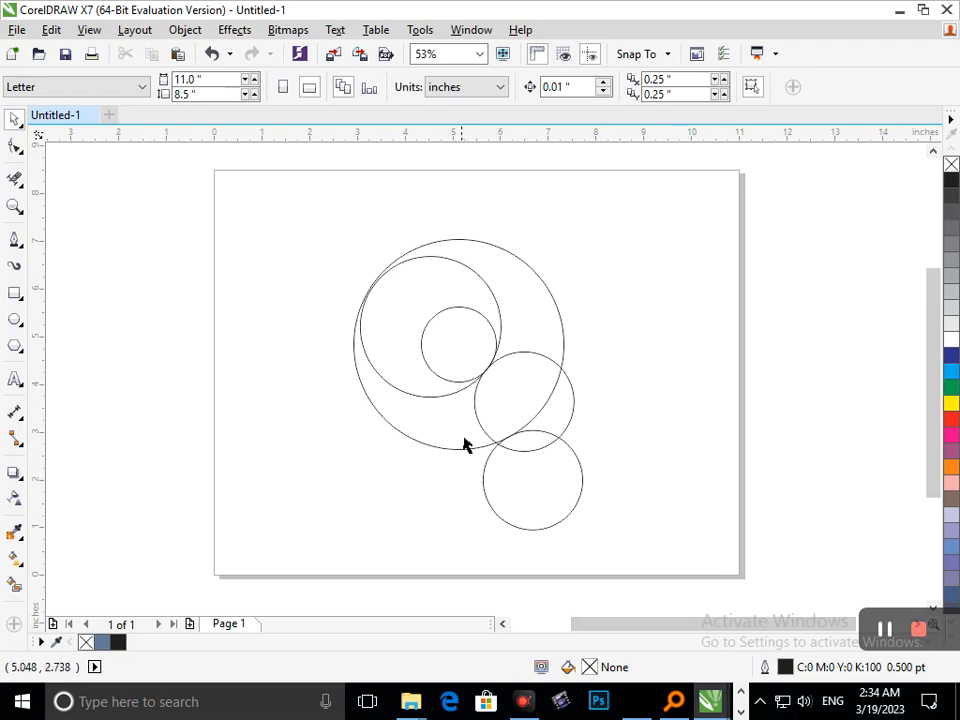
drag(572, 424, 561, 419)
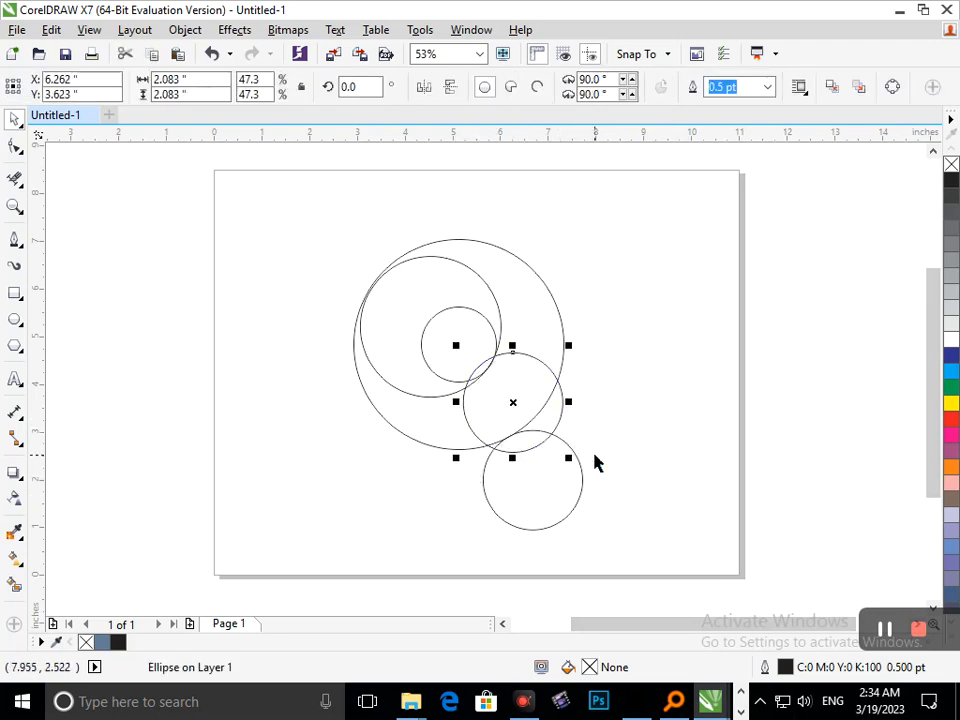
key(ctrl+z)
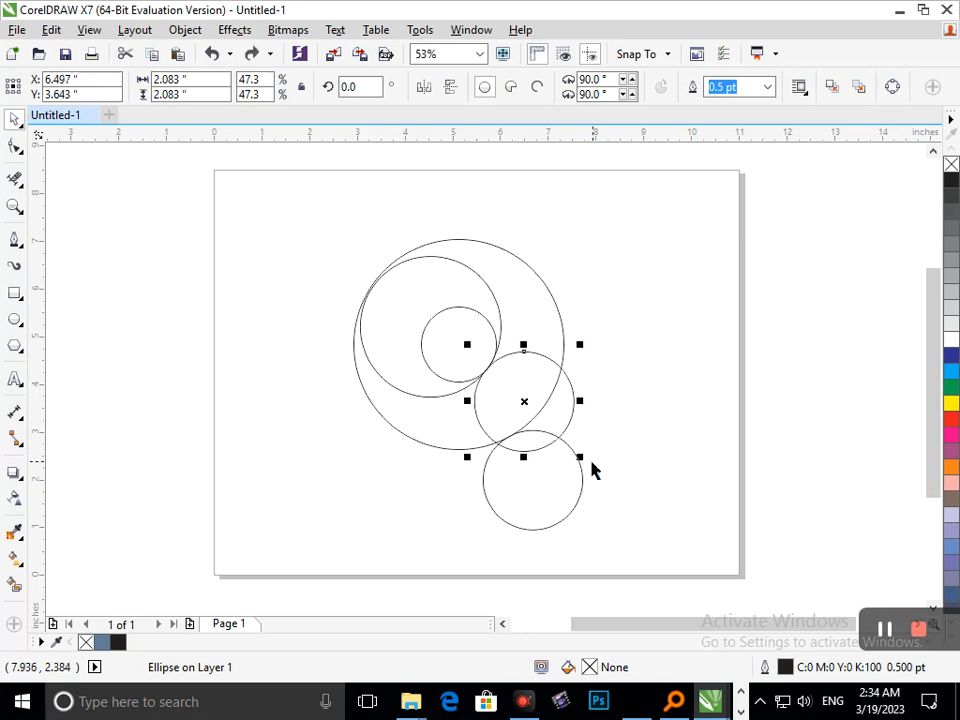
click(62, 368)
Step: Try deleting the overlapping arcs around the two lower circles with Virtual Segment Delete, and undo the deletions
click(14, 178)
click(476, 411)
click(549, 400)
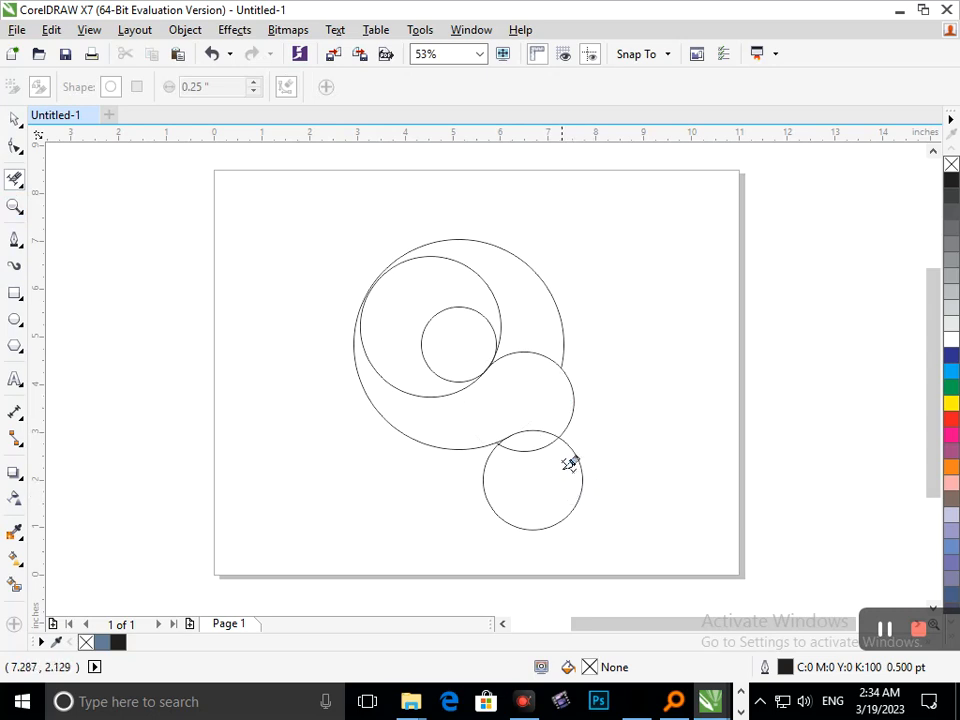
click(534, 450)
click(490, 507)
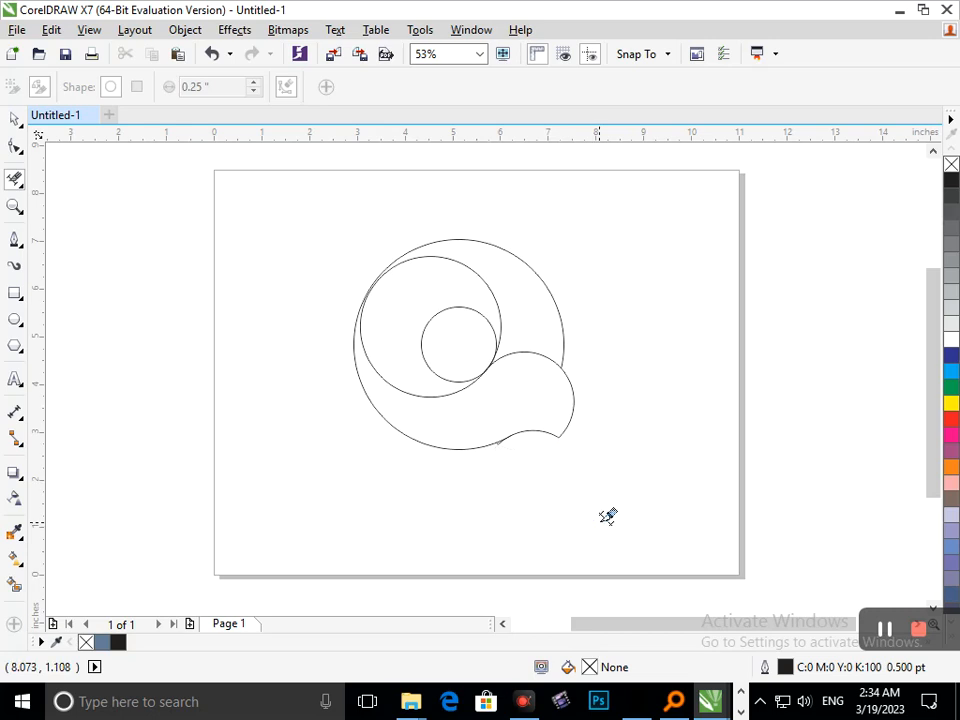
key(ctrl+z)
key(ctrl+z)
key(ctrl+z)
key(space)
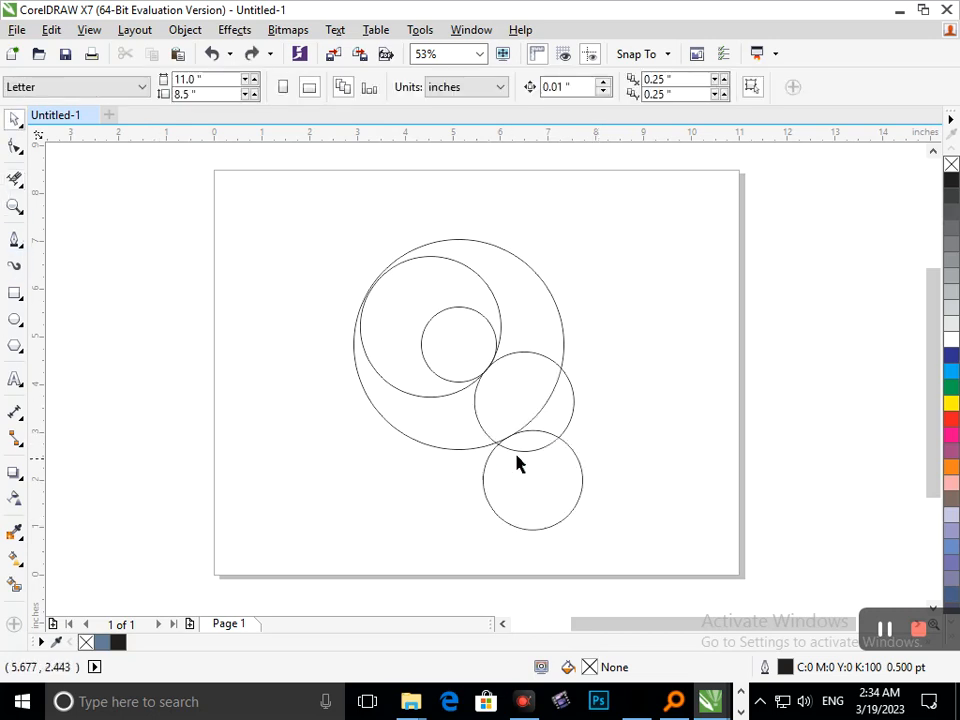
Step: Enlarge the upper of the two lower-right circles to about 2.359 inches, centred at about X 6.497, Y 3.463 inches
click(568, 425)
drag(581, 457, 547, 458)
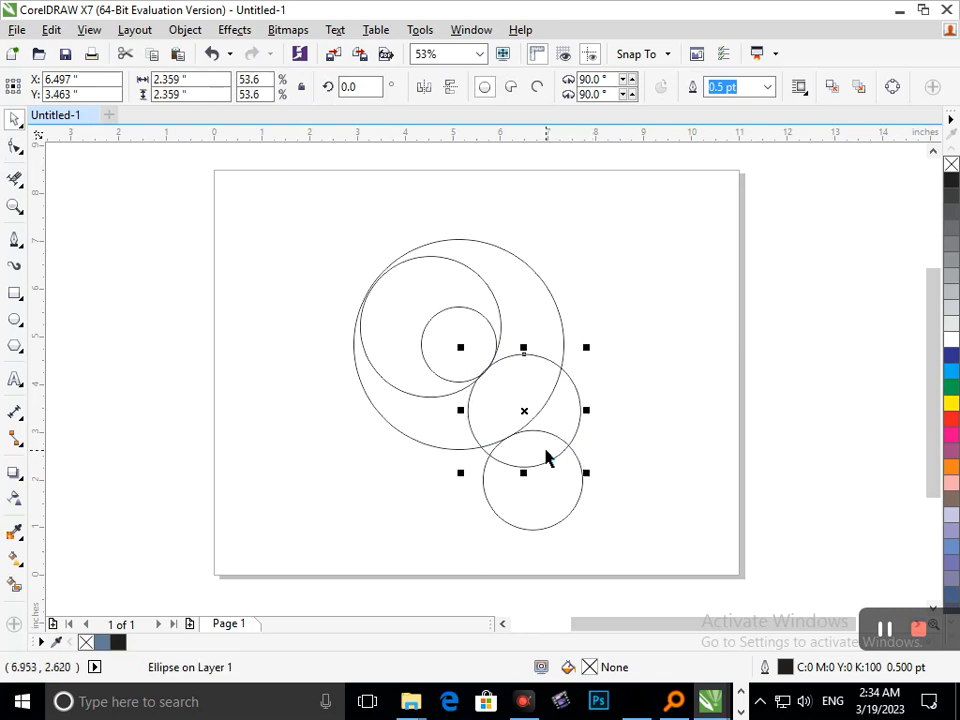
click(636, 470)
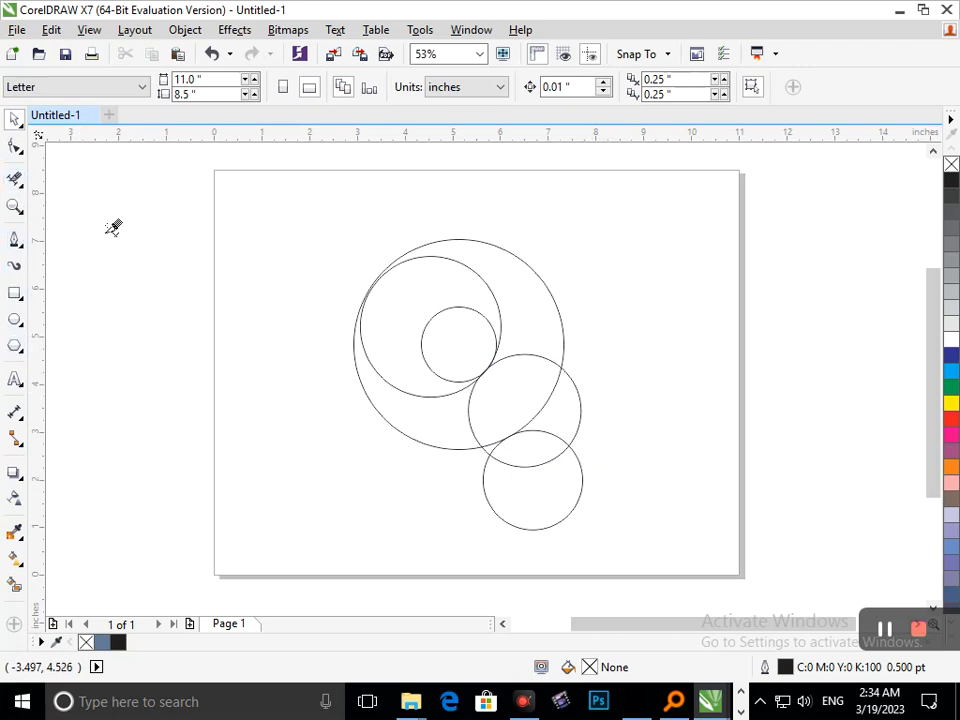
Step: Delete the overlapping and leftover arcs of the two lower circles and the large circle to leave a tail outline
click(470, 412)
click(541, 410)
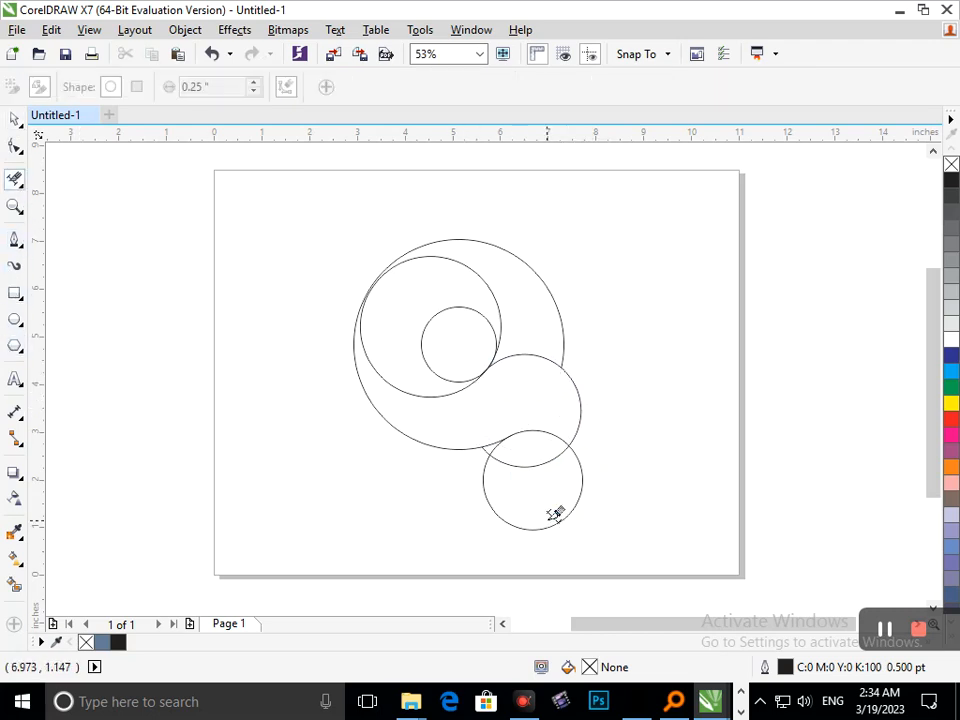
drag(540, 450, 565, 537)
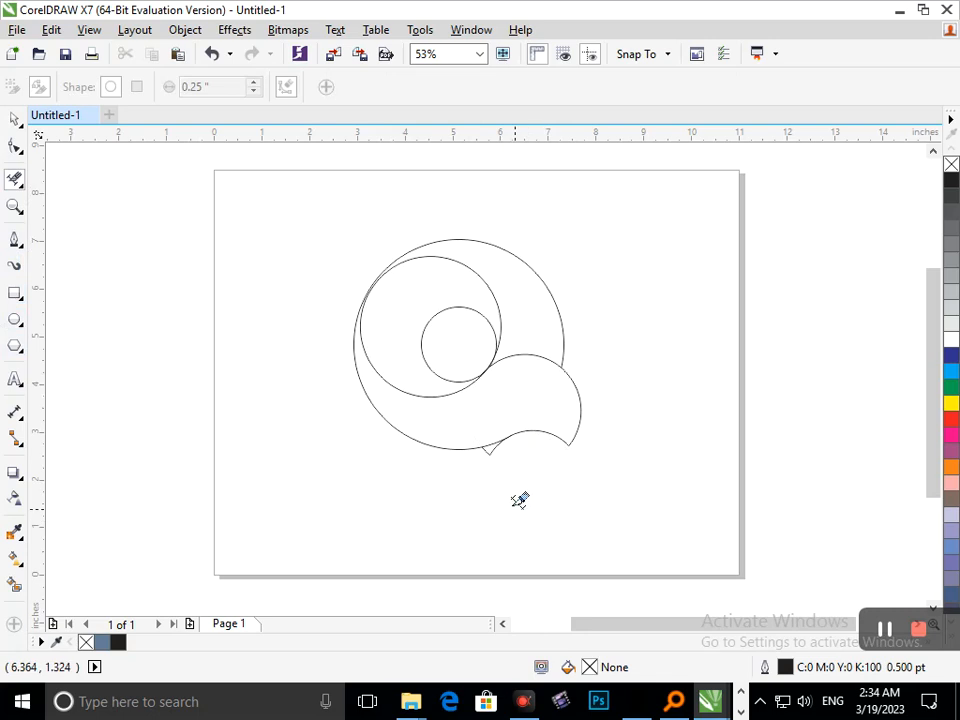
scroll(519, 490, up, 4)
scroll(464, 354, down, 4)
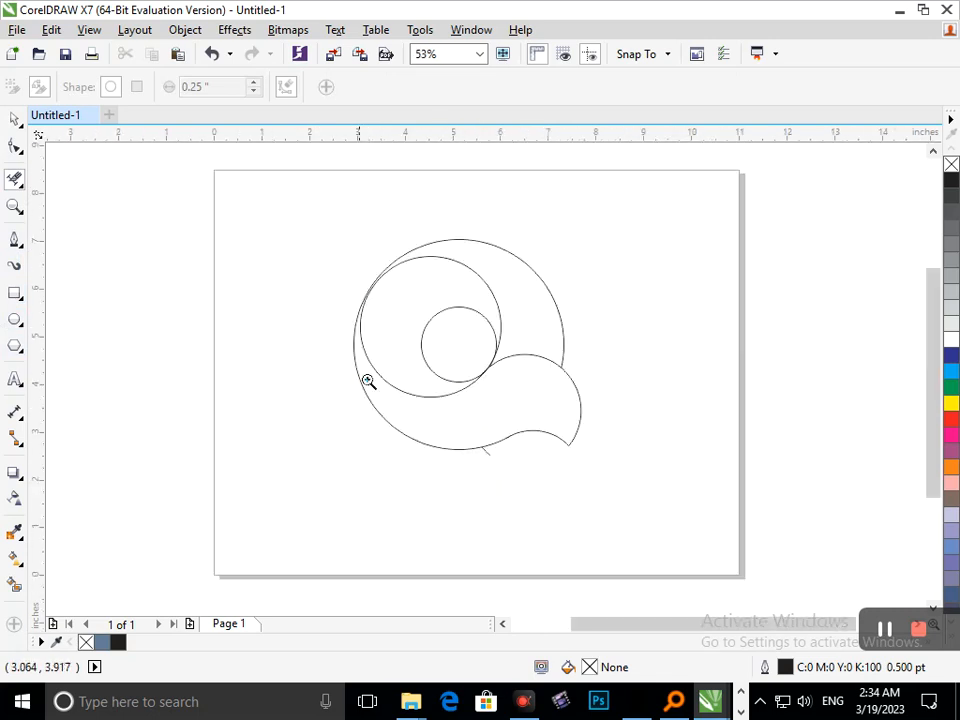
scroll(368, 381, up, 3)
scroll(495, 428, down, 3)
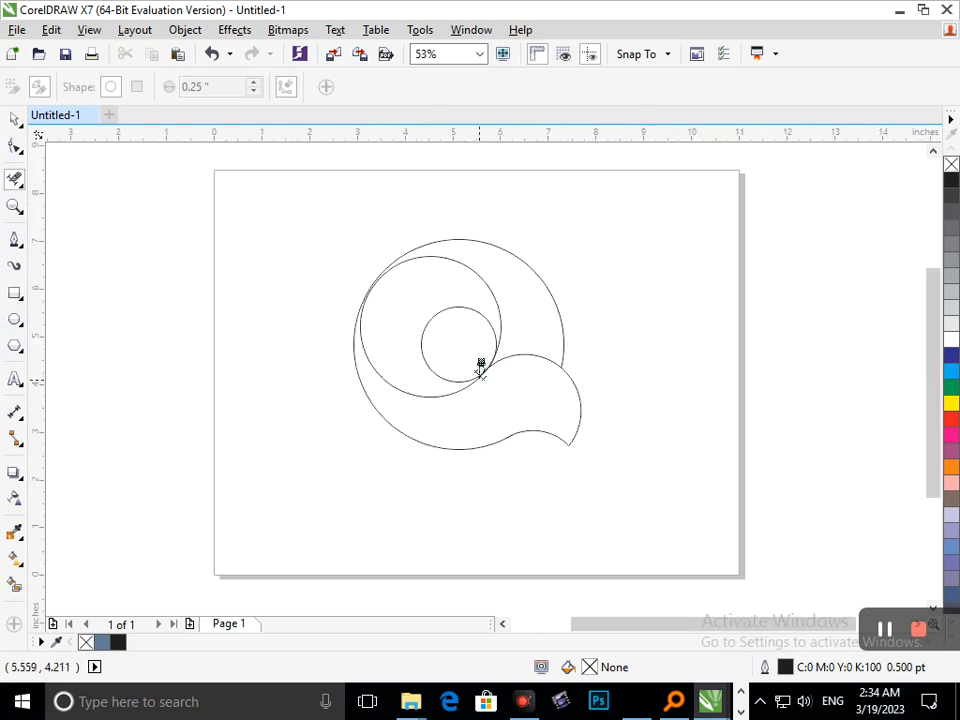
Step: Try Smart Fill on the lower area beside the tail, undoing each fill
click(15, 588)
click(511, 424)
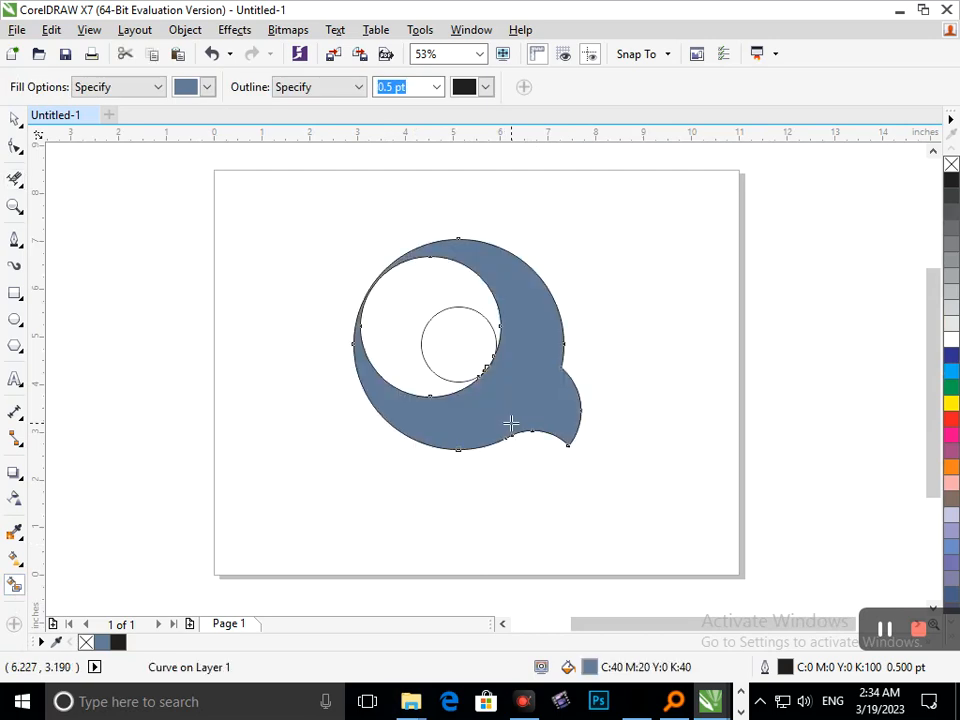
key(ctrl+z)
click(500, 421)
key(ctrl+z)
Step: Smart-fill the crescent between the medium and small circles with C40 M20 Y0 K40, undoing the extra fill outside it
click(401, 336)
click(527, 317)
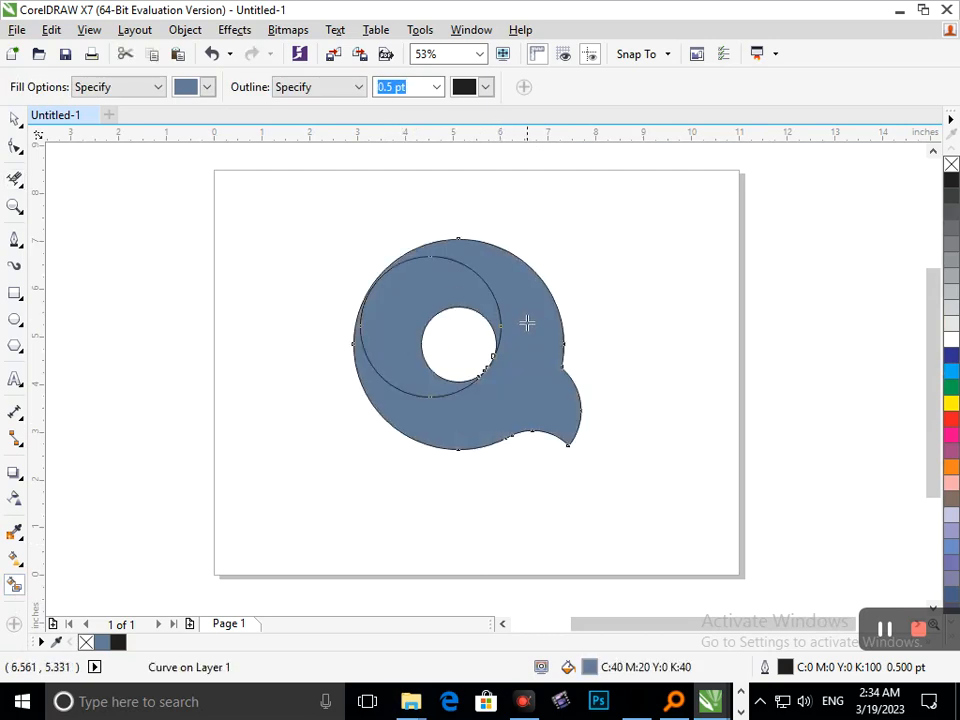
key(ctrl+z)
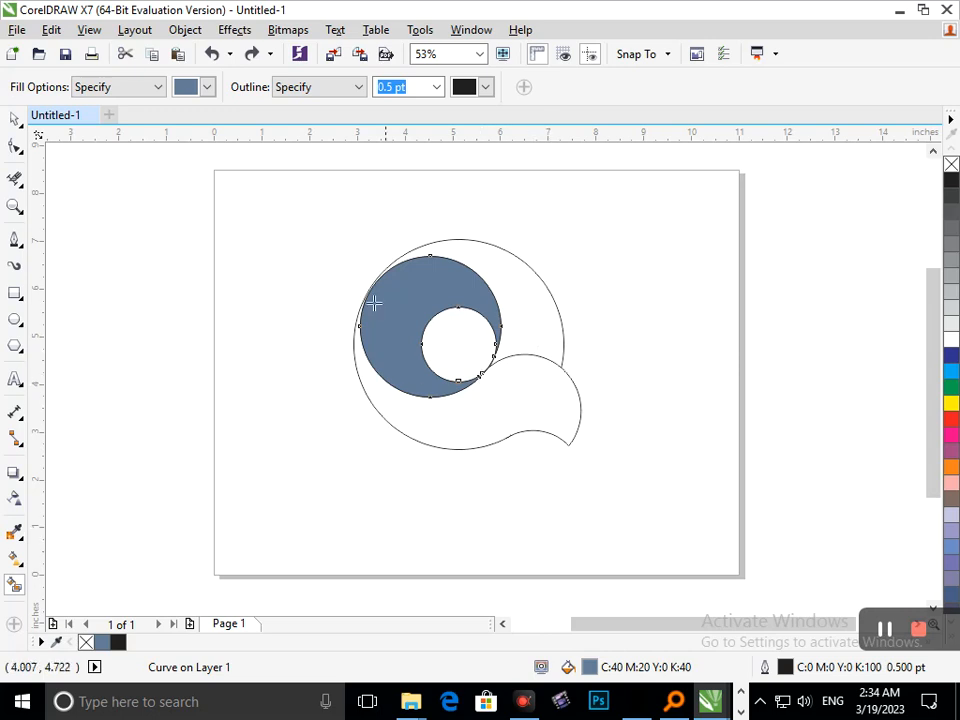
Step: Move the filled crescent slightly outward so it meets the large circle's upper-left edge, centred at about X 4.506, Y 5.22 inches
scroll(375, 290, up, 2)
scroll(429, 373, up, 3)
key(space)
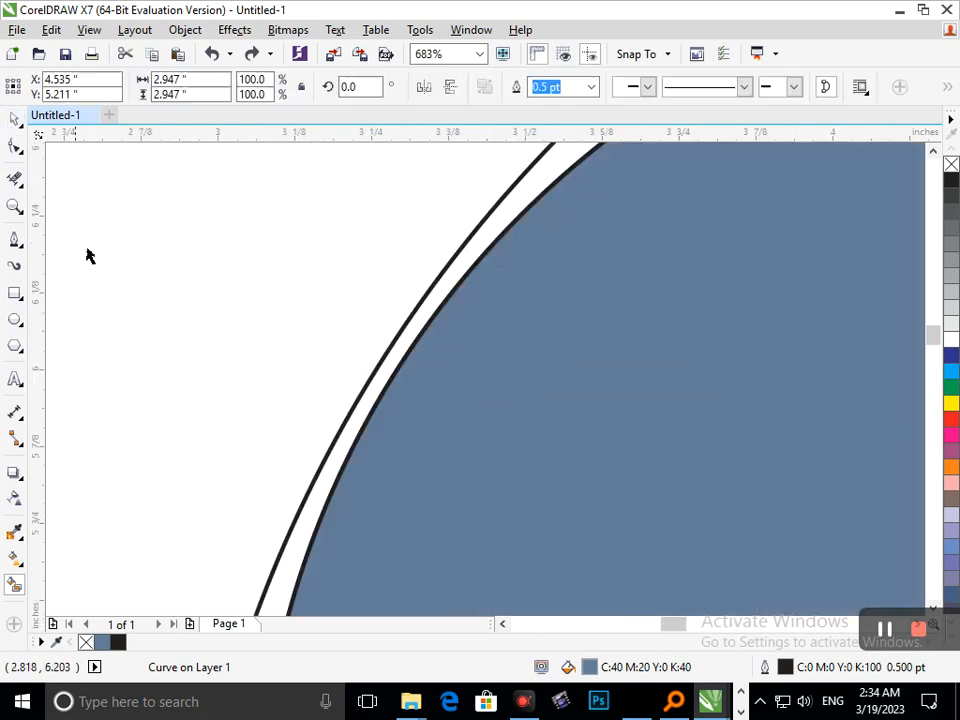
click(89, 256)
click(365, 437)
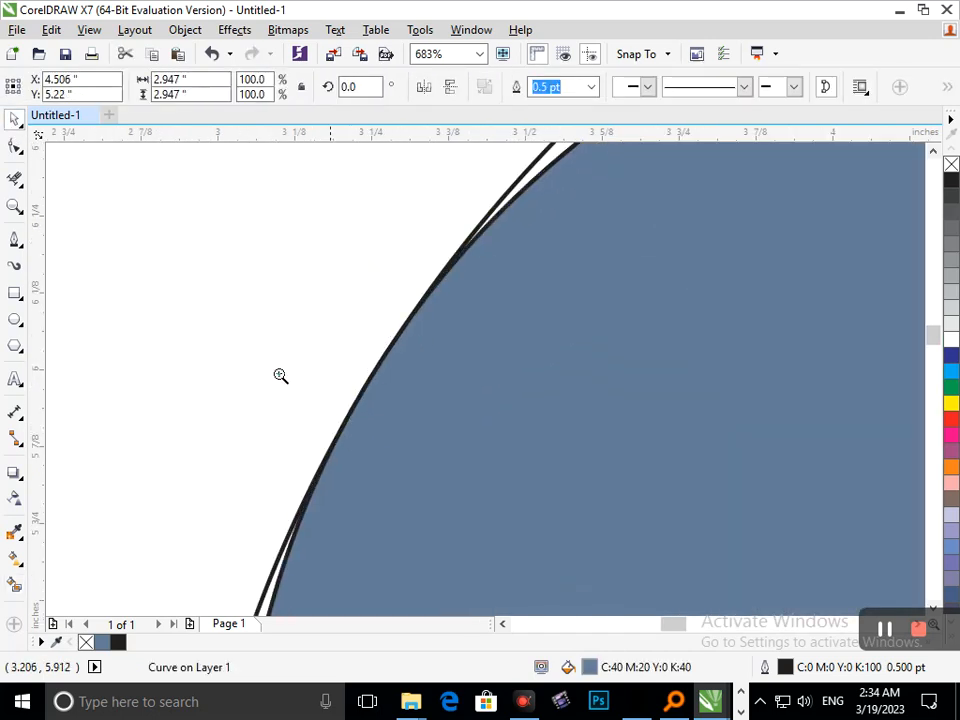
scroll(354, 435, down, 5)
Step: Smart-fill the outer upper-right crescent and the lower tail region with C40 M20 Y0 K40 and a 0.5 pt outline
click(15, 585)
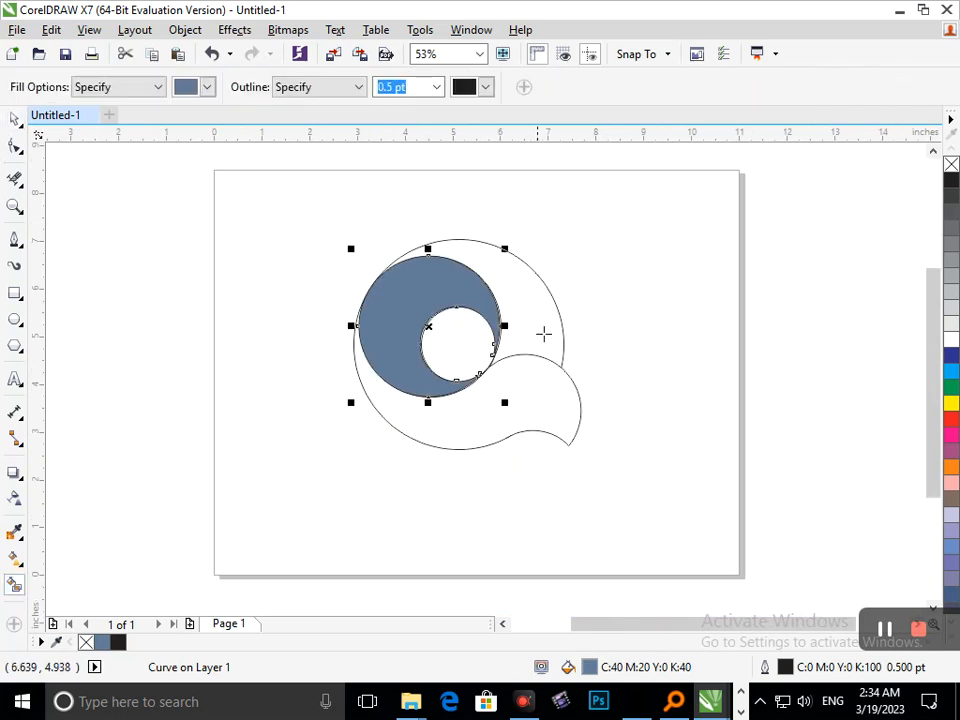
click(550, 334)
click(463, 422)
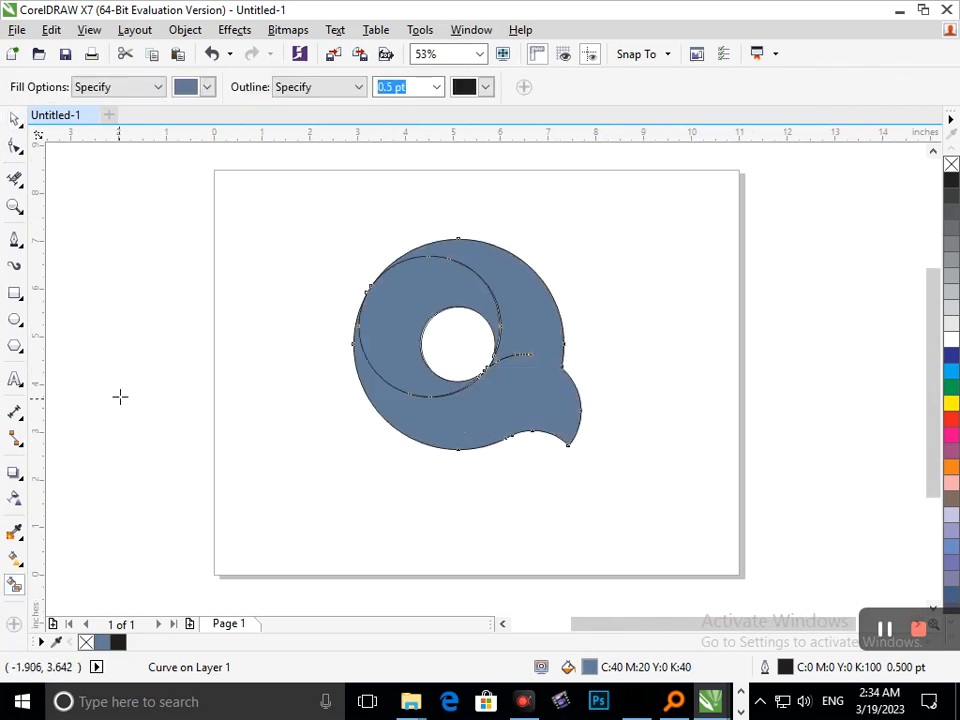
Step: Move the lower tail's filled shape away from the artwork and delete it
click(14, 119)
click(364, 491)
drag(483, 440, 404, 471)
key(Escape)
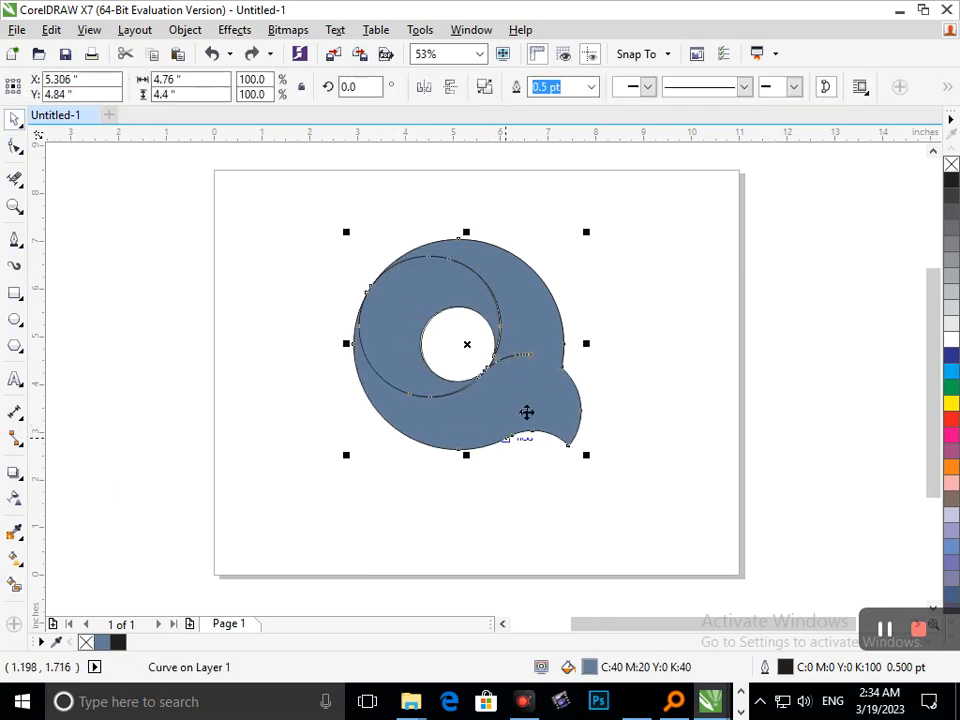
drag(495, 411, 334, 451)
key(ctrl+z)
drag(491, 413, 202, 473)
key(Delete)
Step: Smart-fill the empty lower tail region again with C40 M20 Y0 K40
click(13, 586)
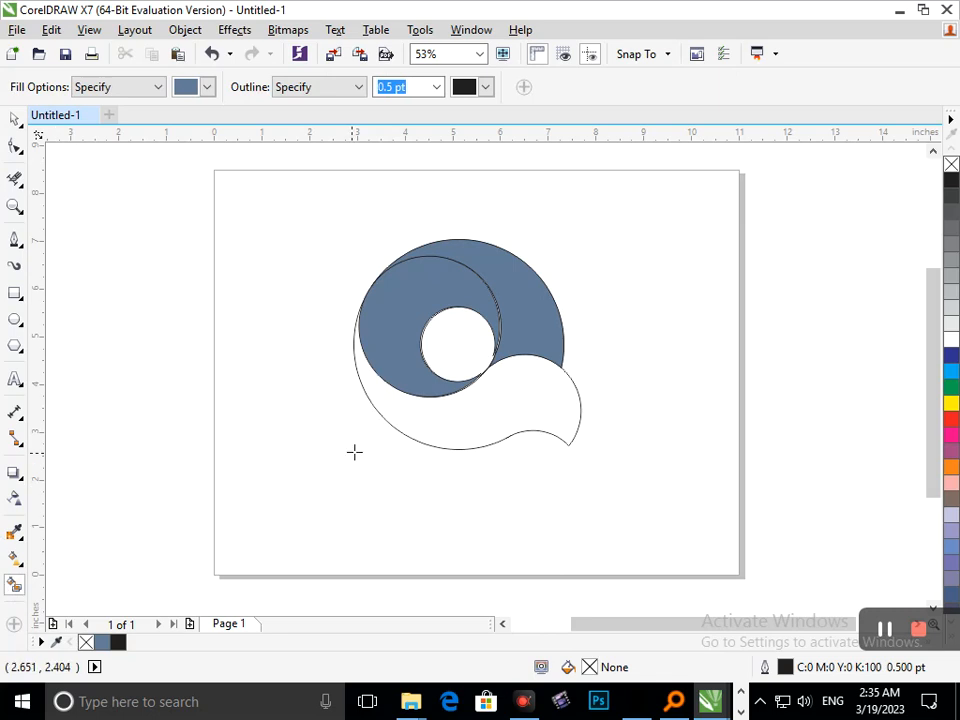
click(456, 415)
click(13, 120)
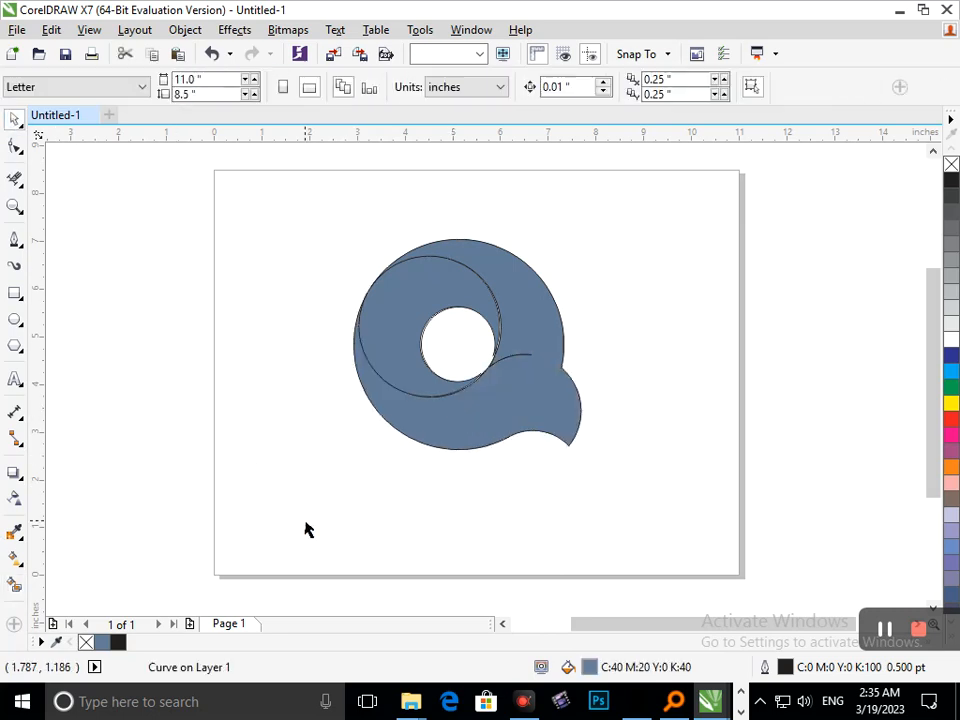
Step: Drag the new tail fill off the other shapes and delete it
drag(482, 435, 437, 463)
key(Escape)
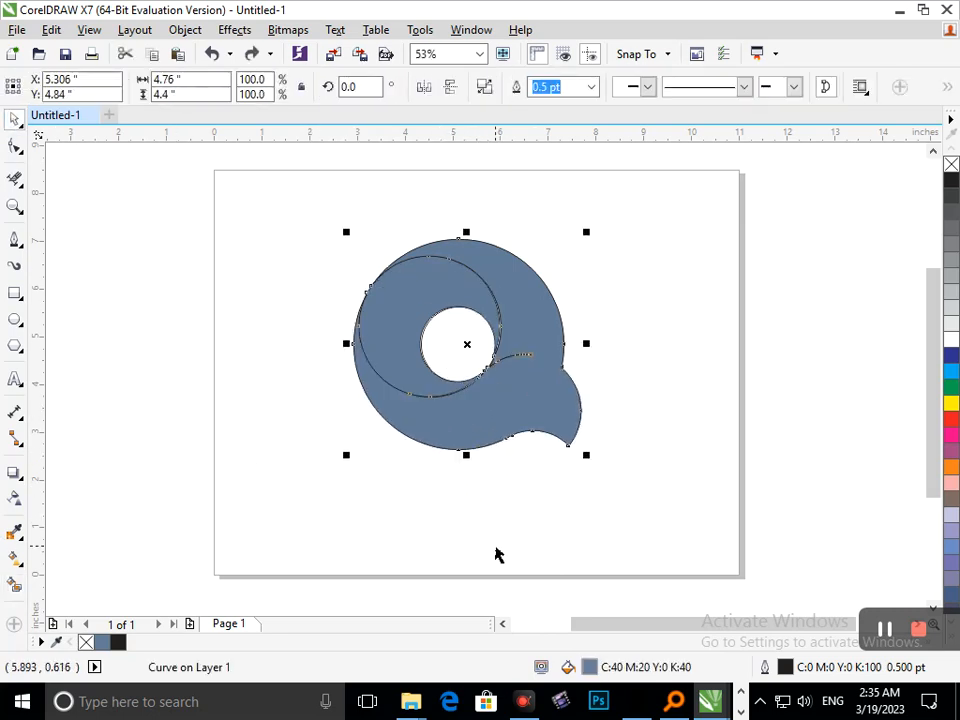
click(498, 555)
drag(476, 462, 184, 491)
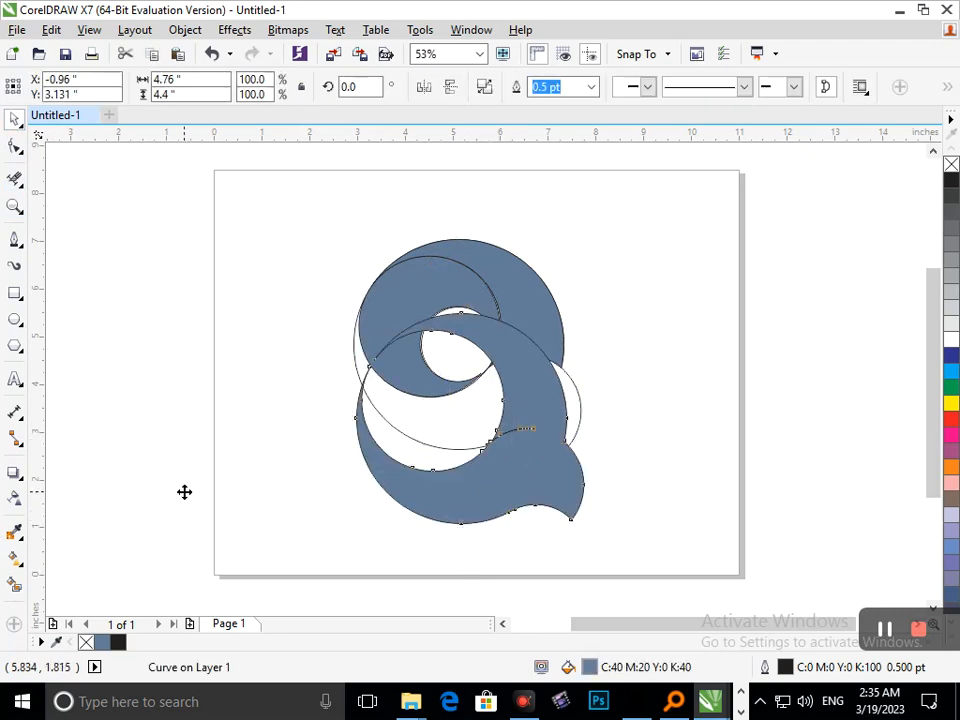
key(Delete)
Step: Refill the lower tail region using Smart Fill with C40 M20 Y0 K40 and a 0.5 pt outline
click(14, 583)
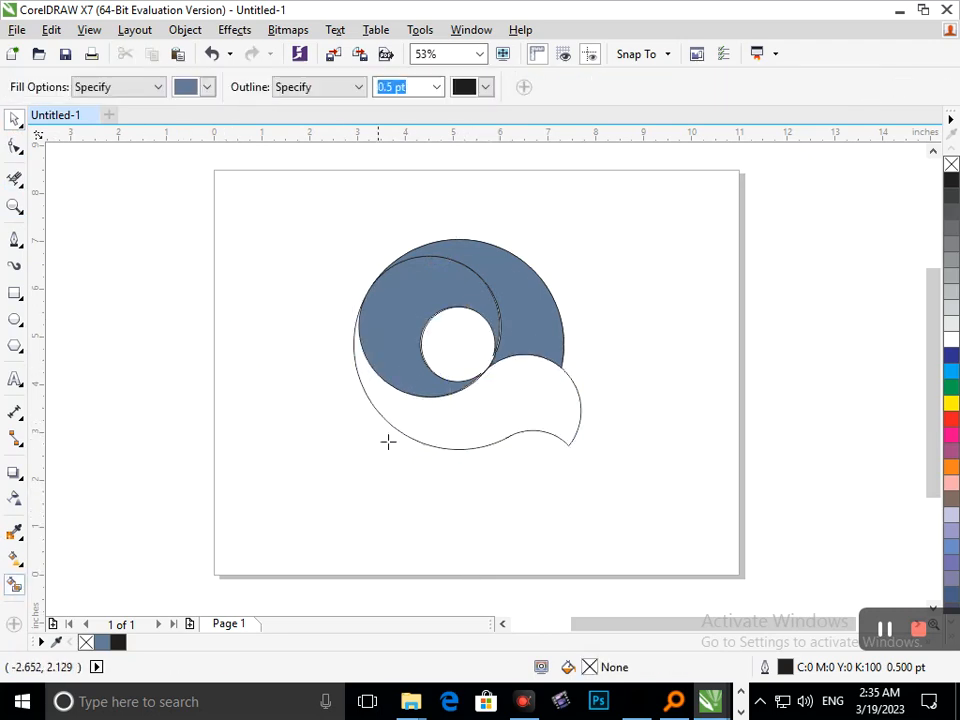
click(425, 430)
click(14, 119)
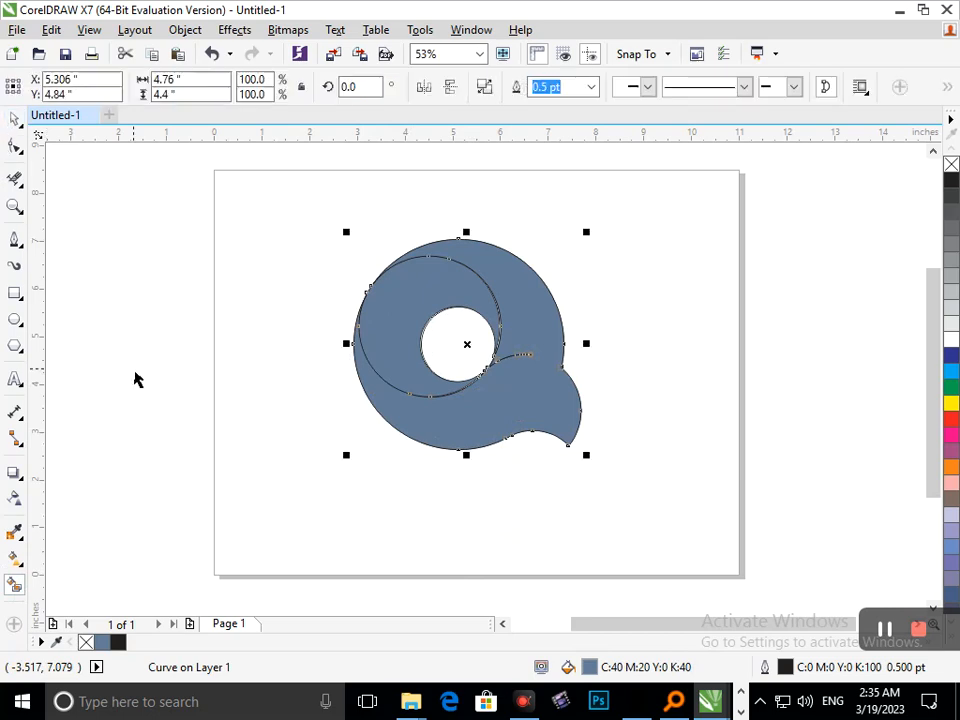
drag(415, 432, 424, 476)
key(ctrl+z)
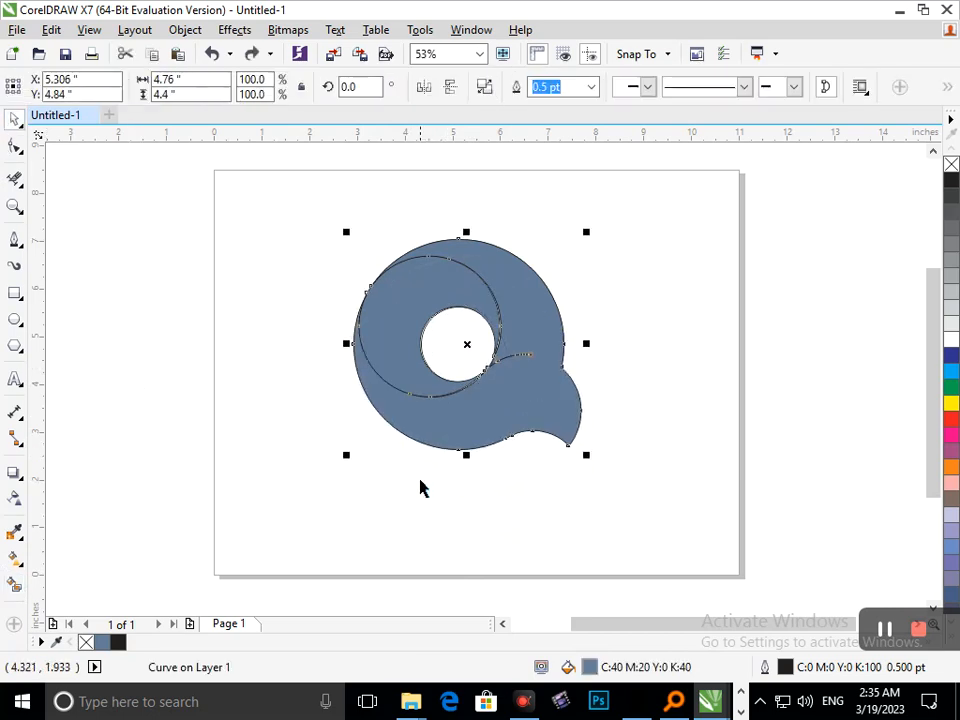
click(446, 516)
drag(487, 446, 465, 491)
key(ctrl+z)
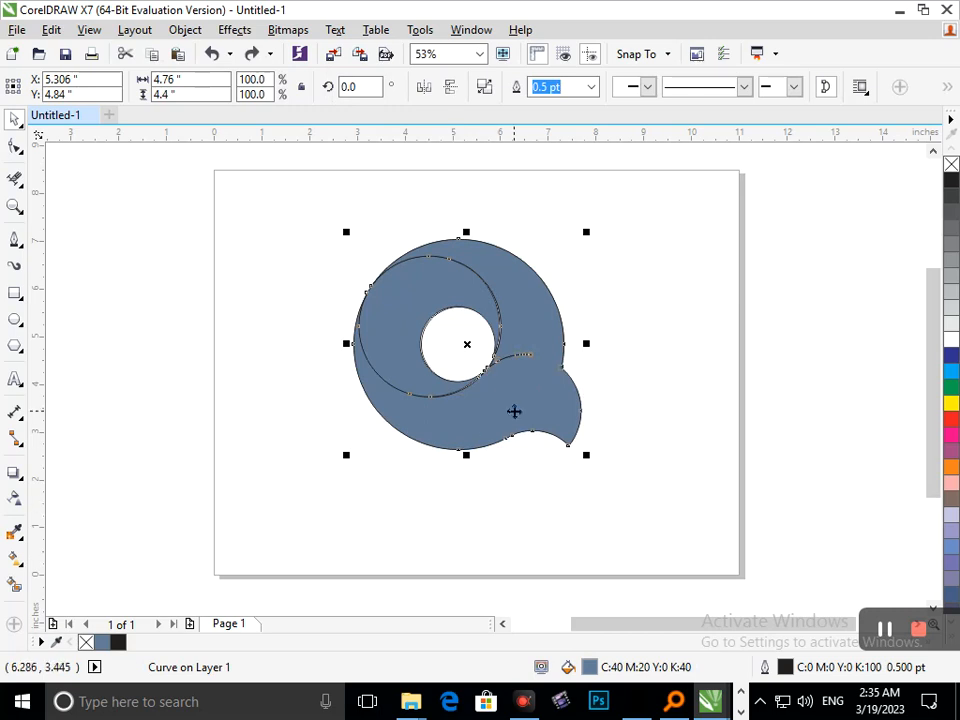
click(620, 410)
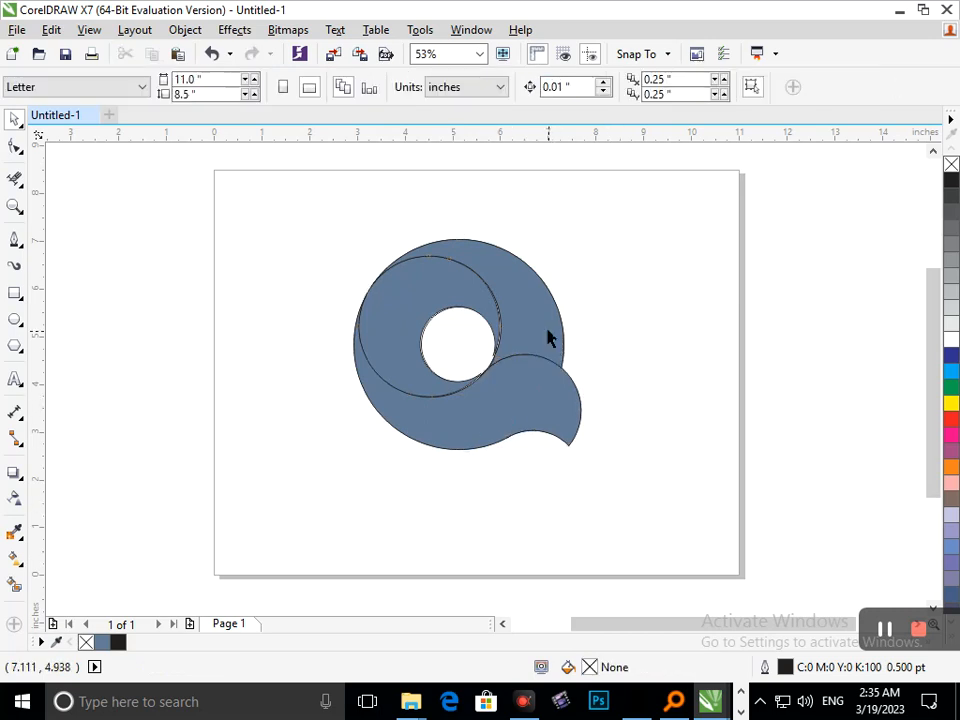
drag(543, 306, 705, 255)
key(ctrl+z)
Step: Apply a black-to-red linear fountain fill to the unfilled large circular curve, running from its left edge to the tail tip
click(504, 413)
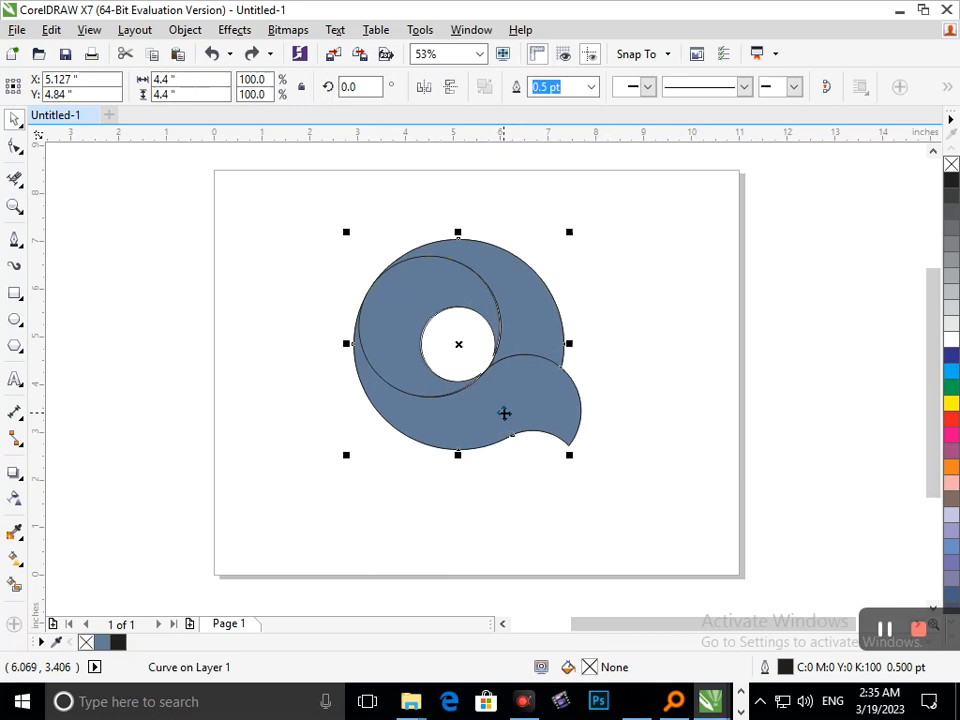
click(18, 560)
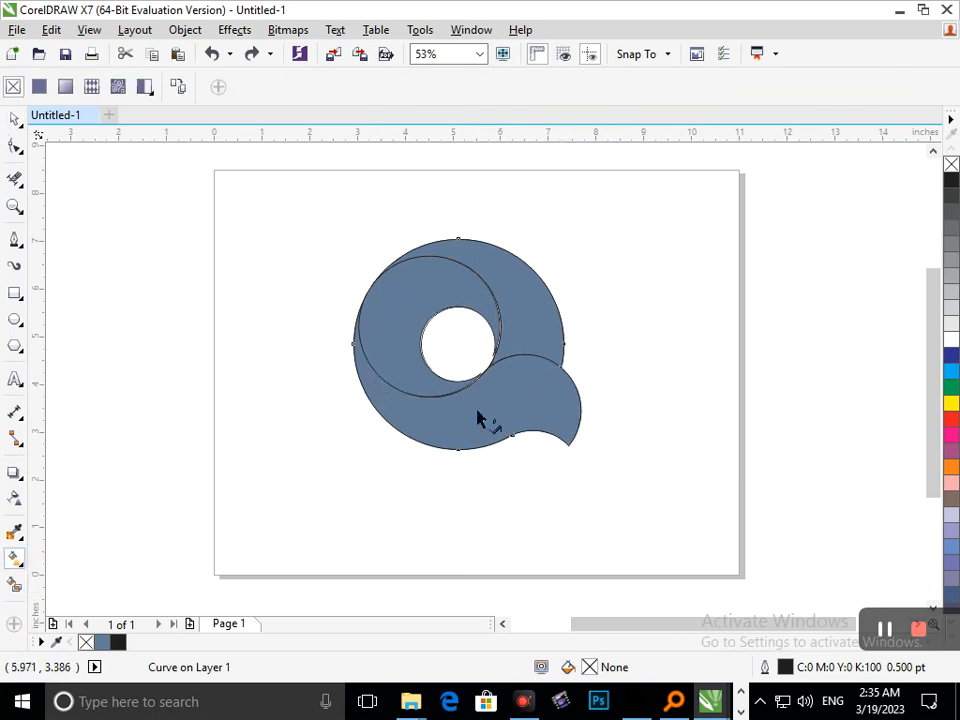
drag(353, 335, 570, 439)
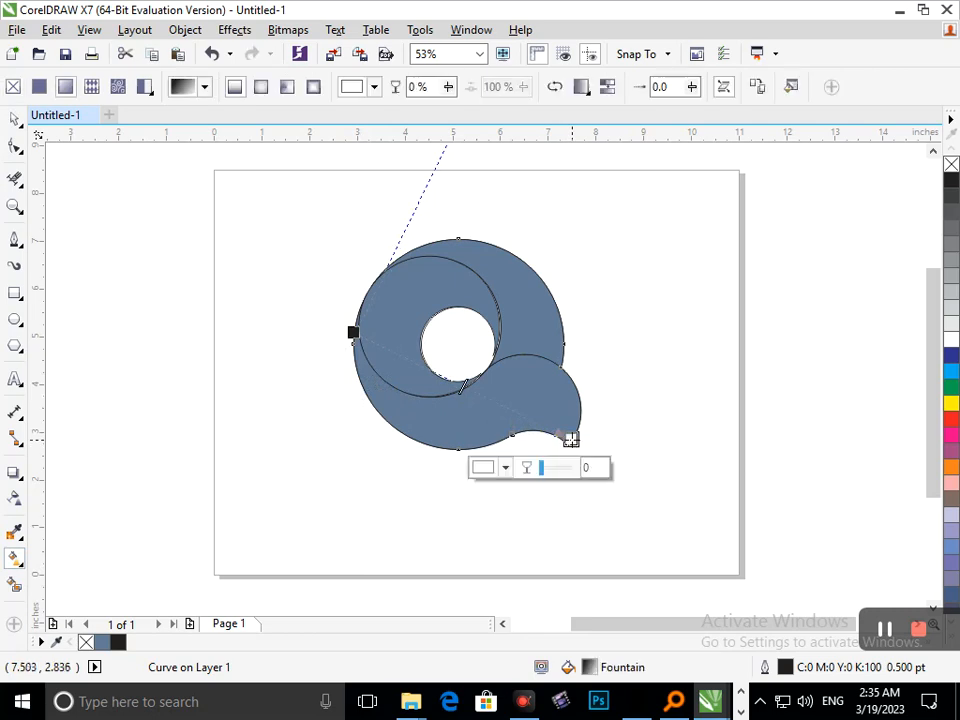
click(505, 467)
click(557, 412)
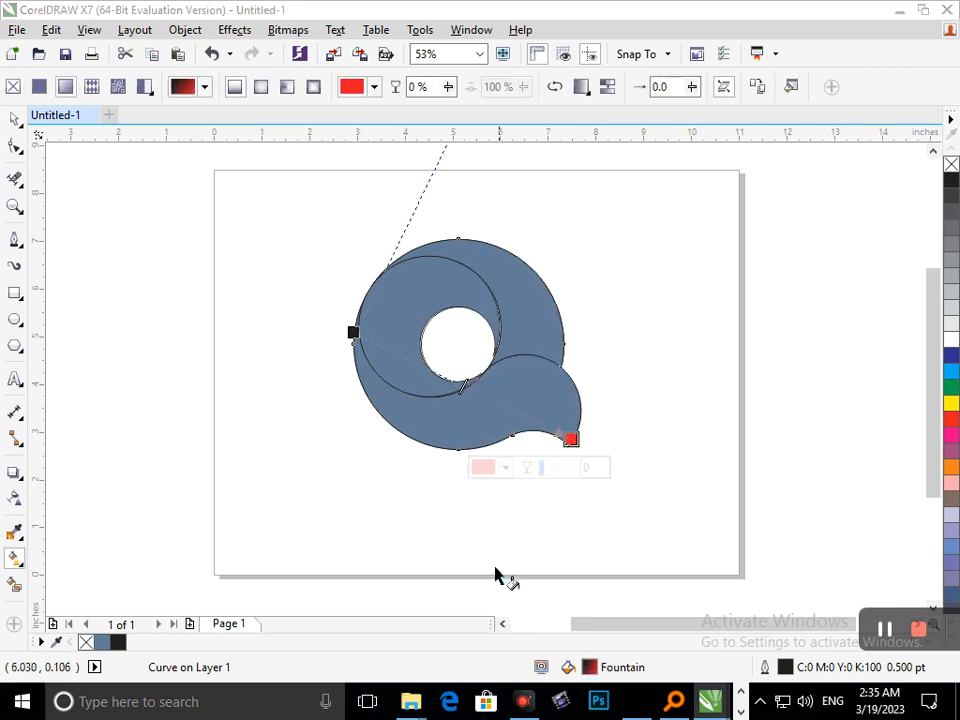
Step: Smart-fill the lower tail region with C40 M20 Y0 K40 and give it a blue-to-white linear fountain fill ending beyond the tail tip
click(14, 585)
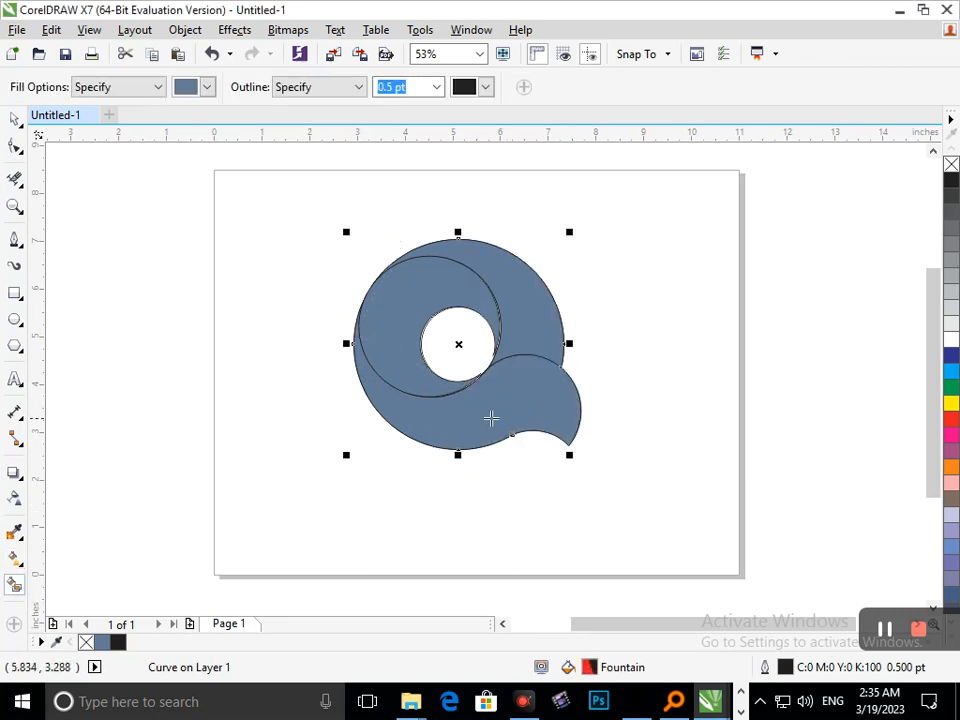
click(488, 420)
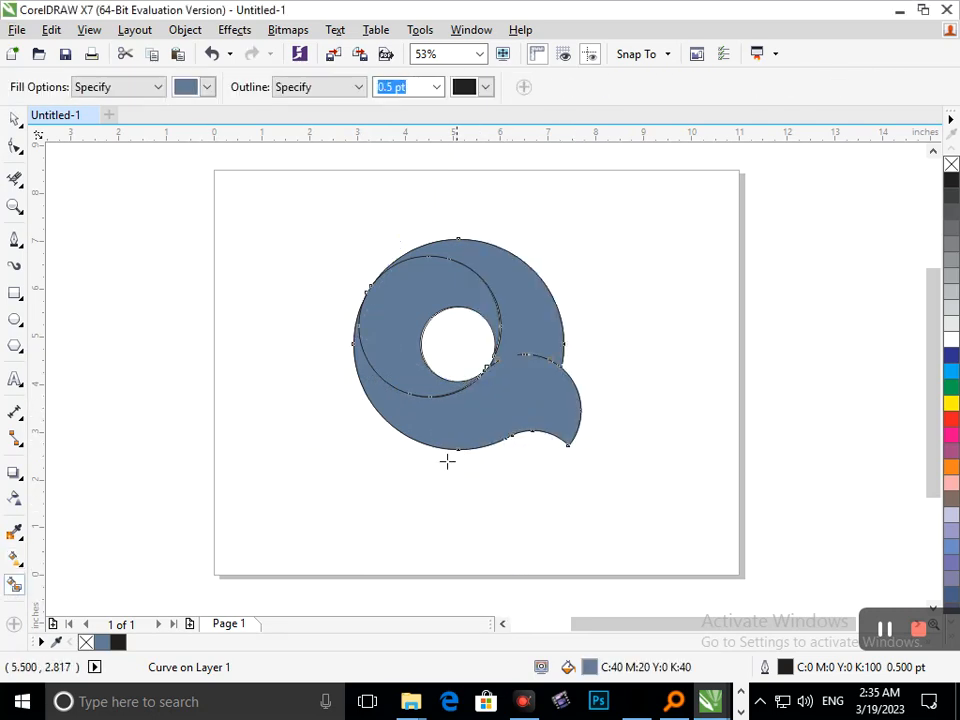
click(24, 566)
click(70, 557)
drag(363, 372, 590, 433)
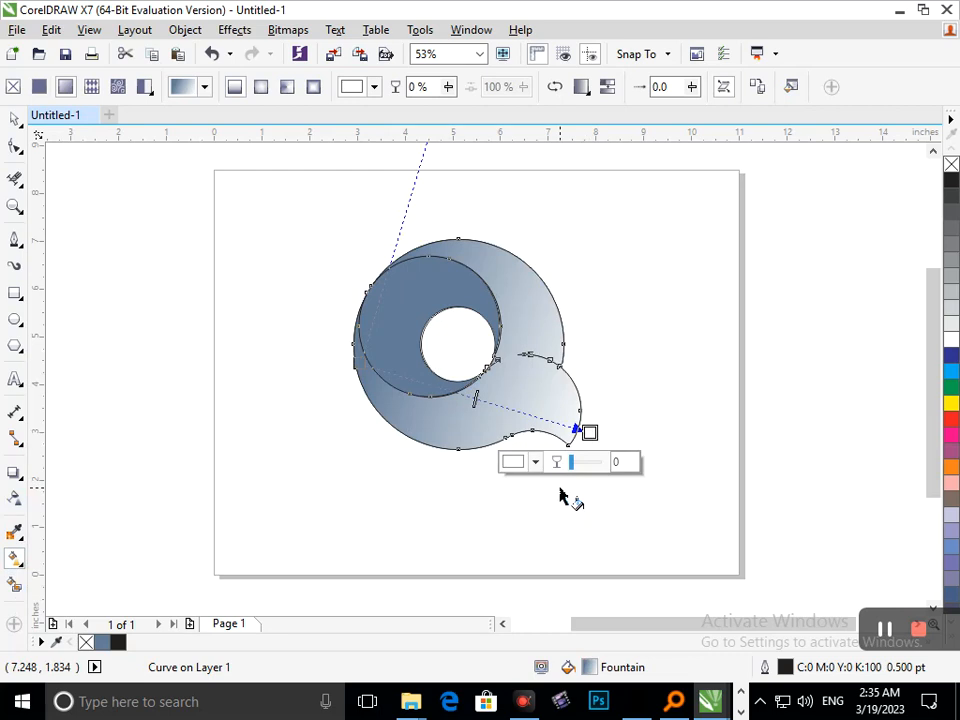
drag(589, 432, 611, 448)
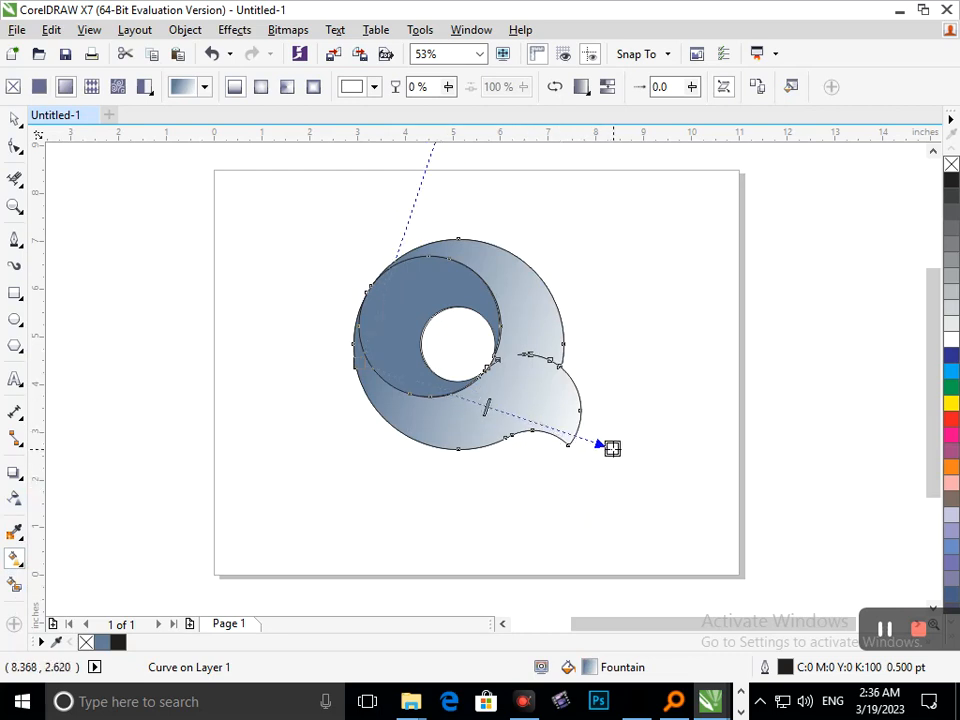
click(321, 326)
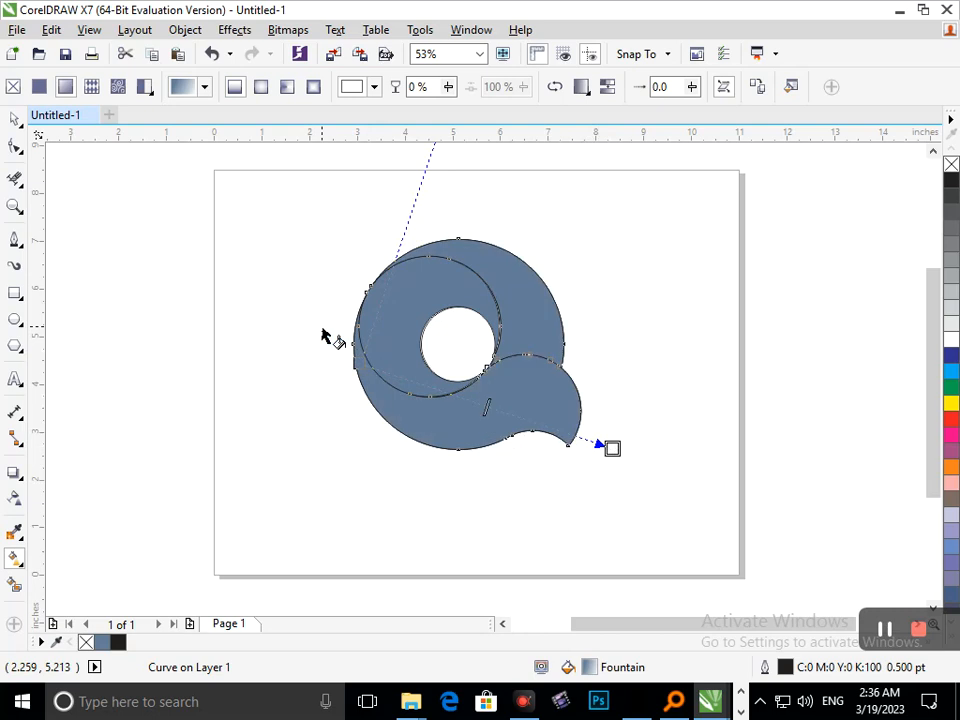
Step: Change the end colour of the lower tail's fountain fill from white to an orange-brown
click(14, 119)
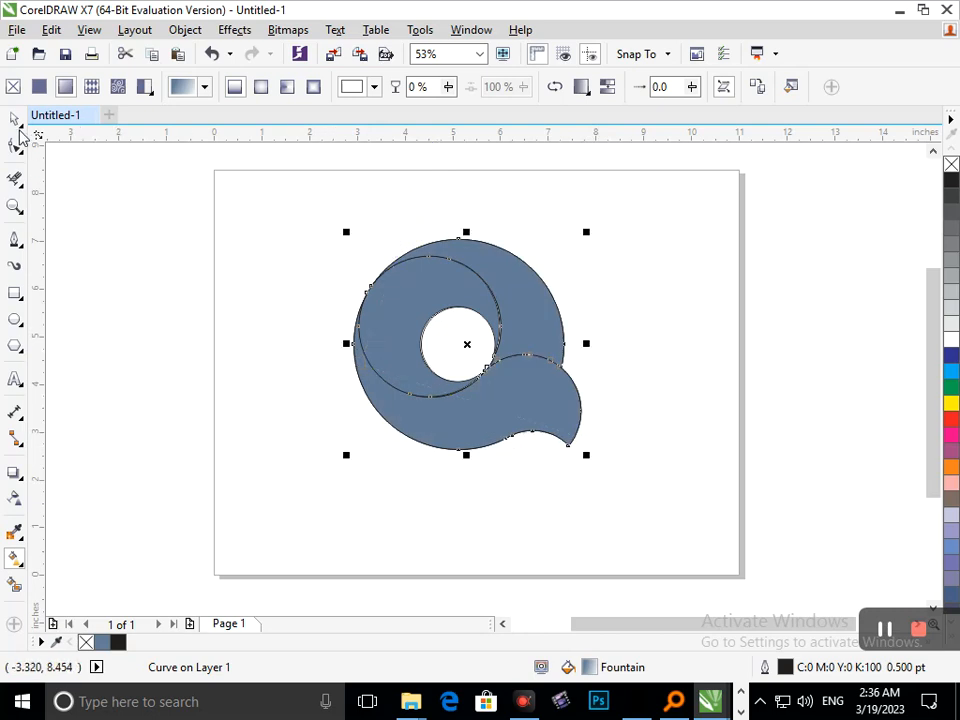
click(22, 563)
click(73, 559)
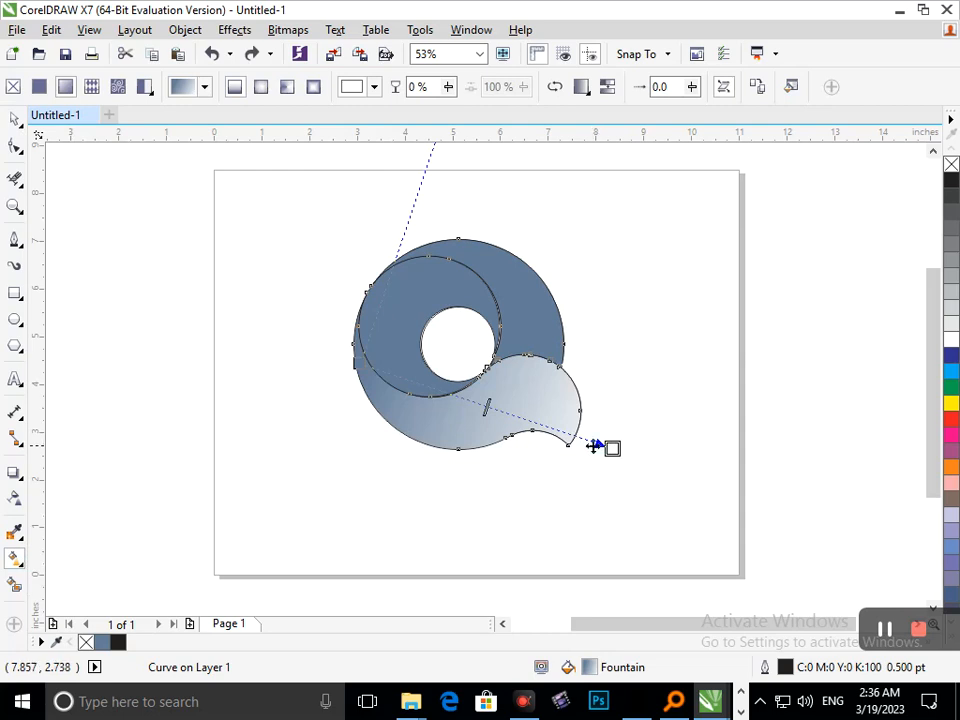
click(612, 448)
click(544, 480)
click(585, 402)
click(651, 421)
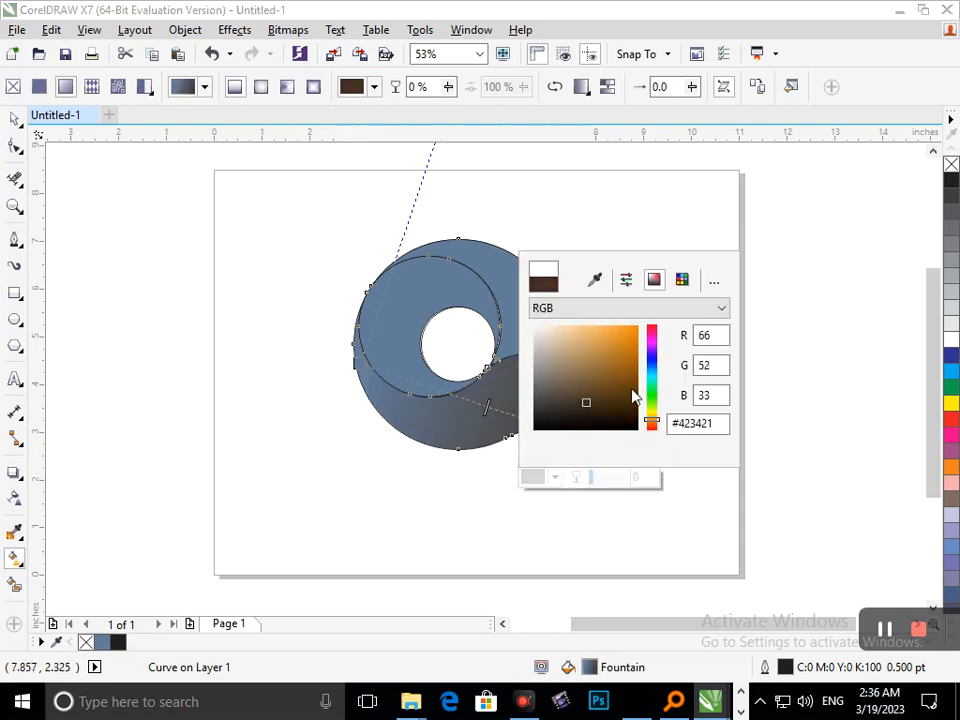
click(626, 331)
click(632, 390)
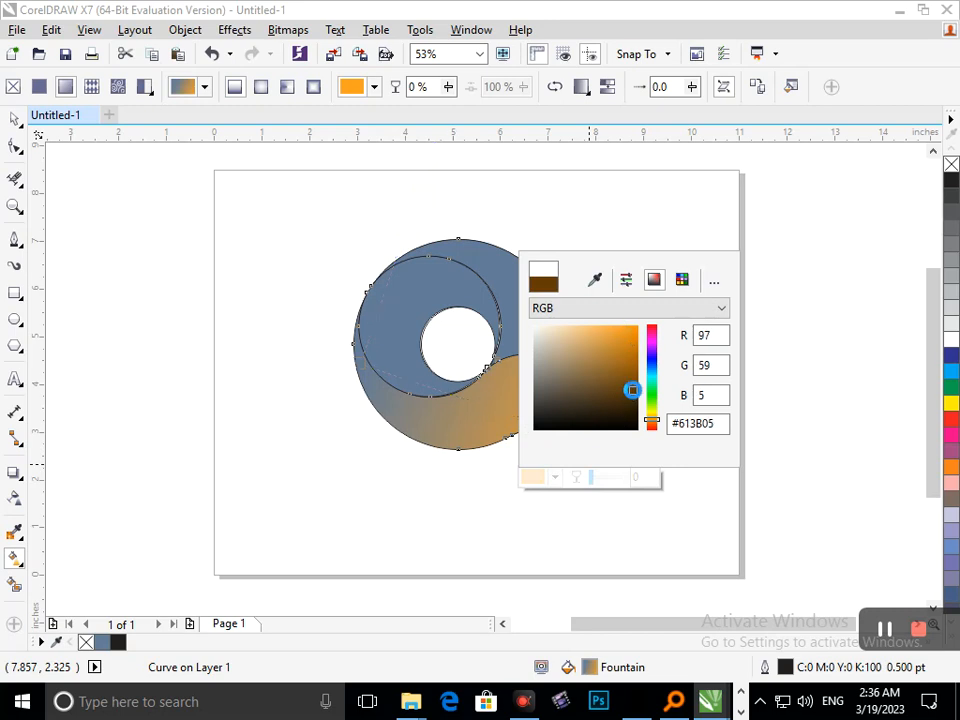
mouse_move(632, 390)
mouse_down()
mouse_move(632, 365)
mouse_move(632, 378)
mouse_up()
Step: Move the start of the tail's fountain fill slightly up at the shape's left edge and set its start colour to bright orange
click(357, 354)
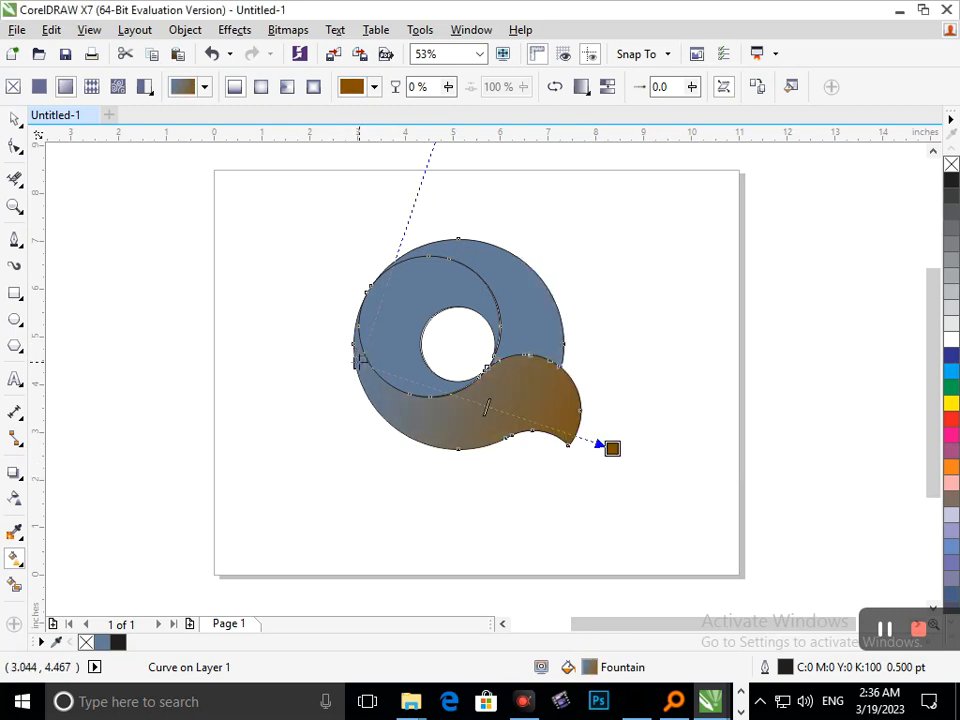
click(350, 344)
click(269, 372)
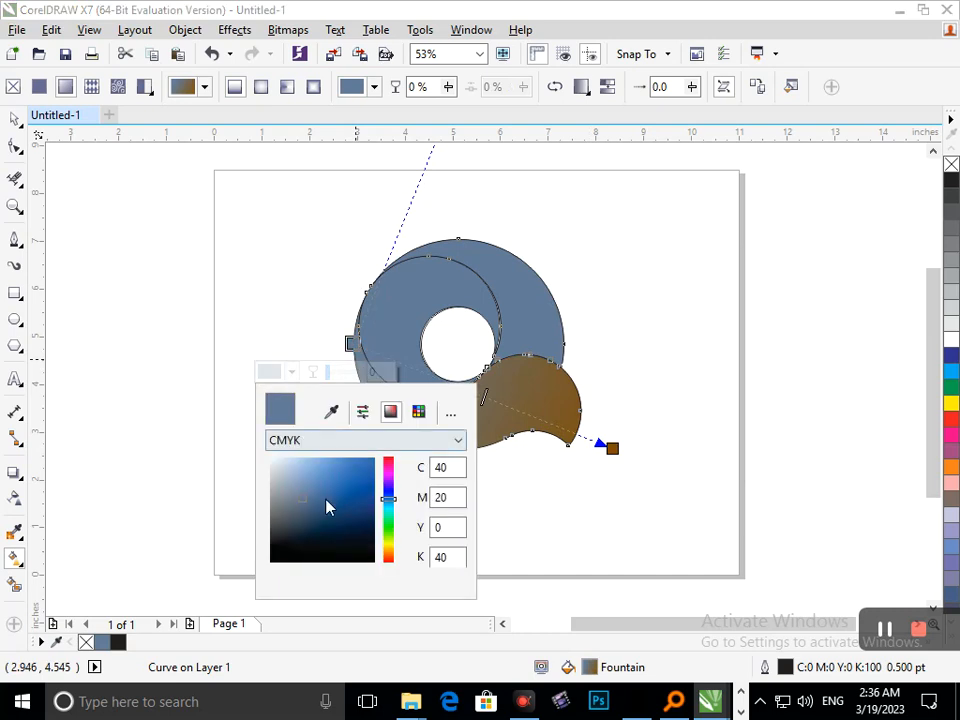
drag(388, 567, 390, 561)
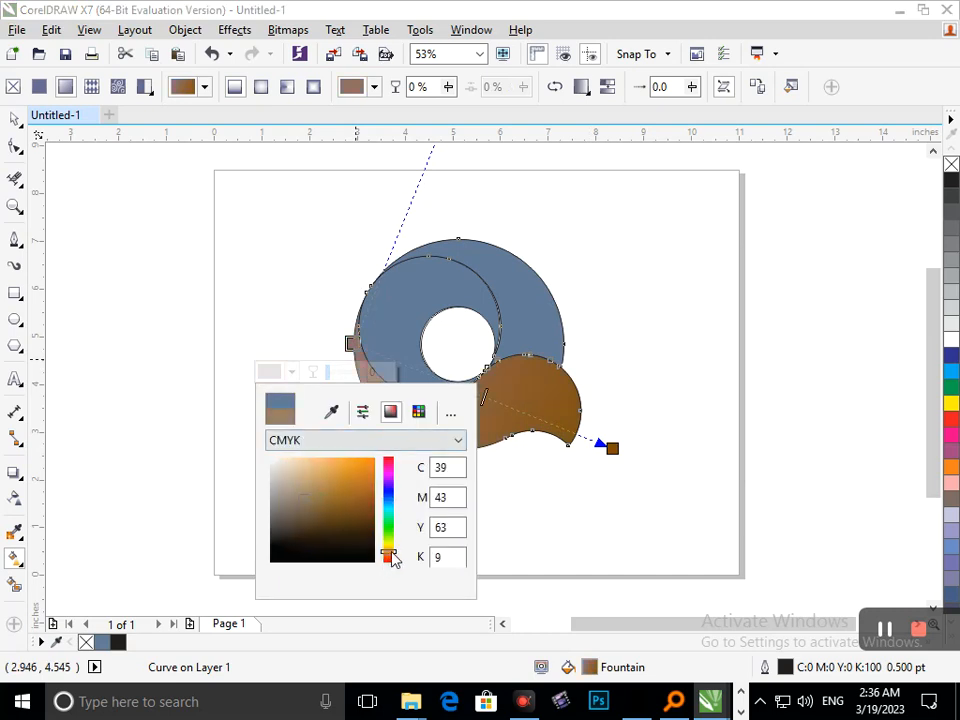
click(373, 464)
click(553, 497)
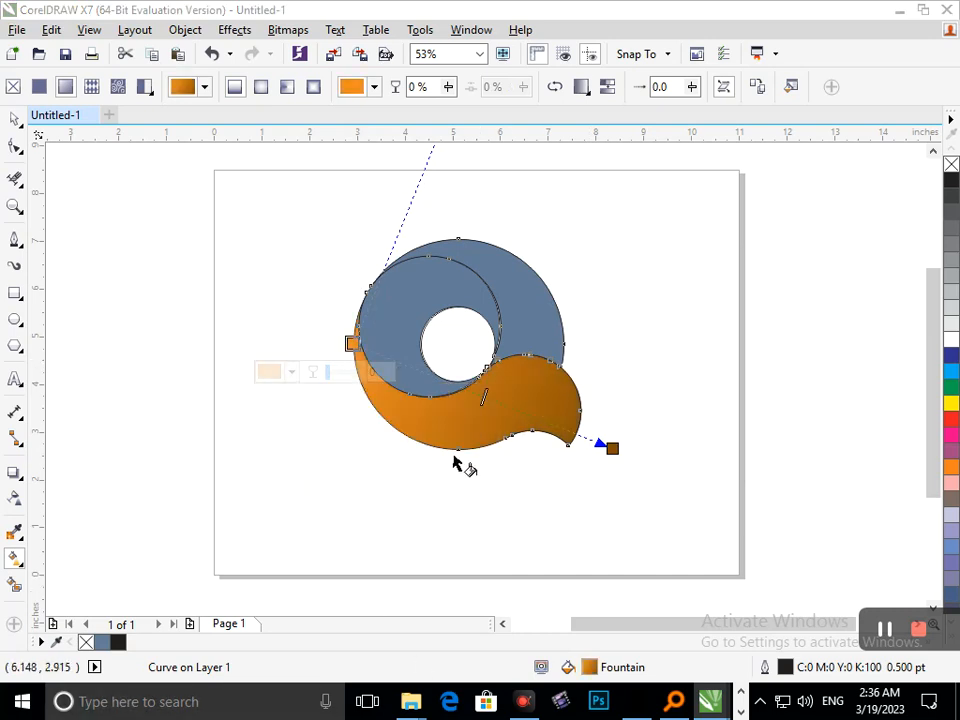
Step: Set the end colour of the lower tail's fountain fill to near-black brown #17120B
click(612, 448)
click(551, 477)
click(622, 410)
mouse_move(617, 428)
mouse_down()
mouse_move(568, 401)
mouse_move(576, 428)
mouse_move(581, 421)
mouse_up()
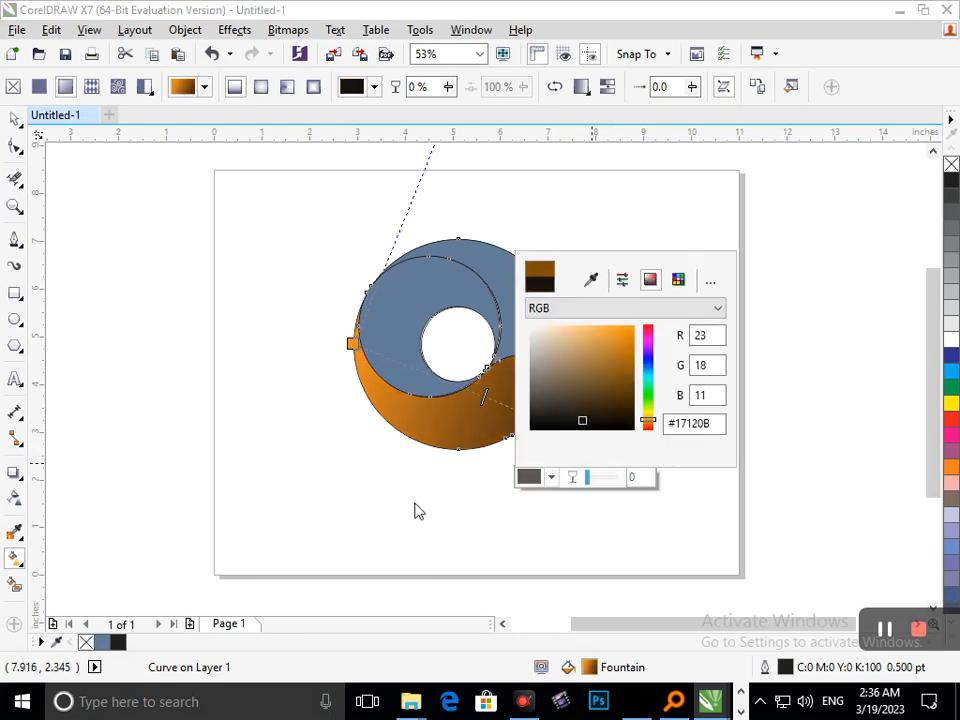
Step: Copy only the Fill property from the orange lower tail onto the inner ring shape
double_click(15, 119)
click(152, 431)
drag(392, 364, 300, 358)
key(ctrl+z)
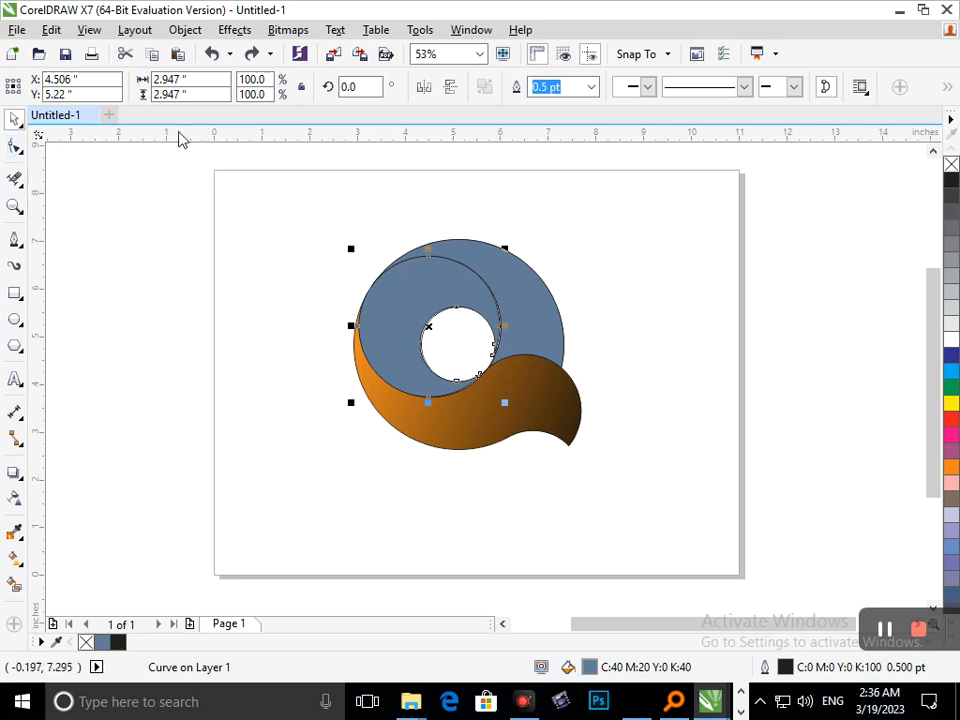
click(51, 30)
click(120, 290)
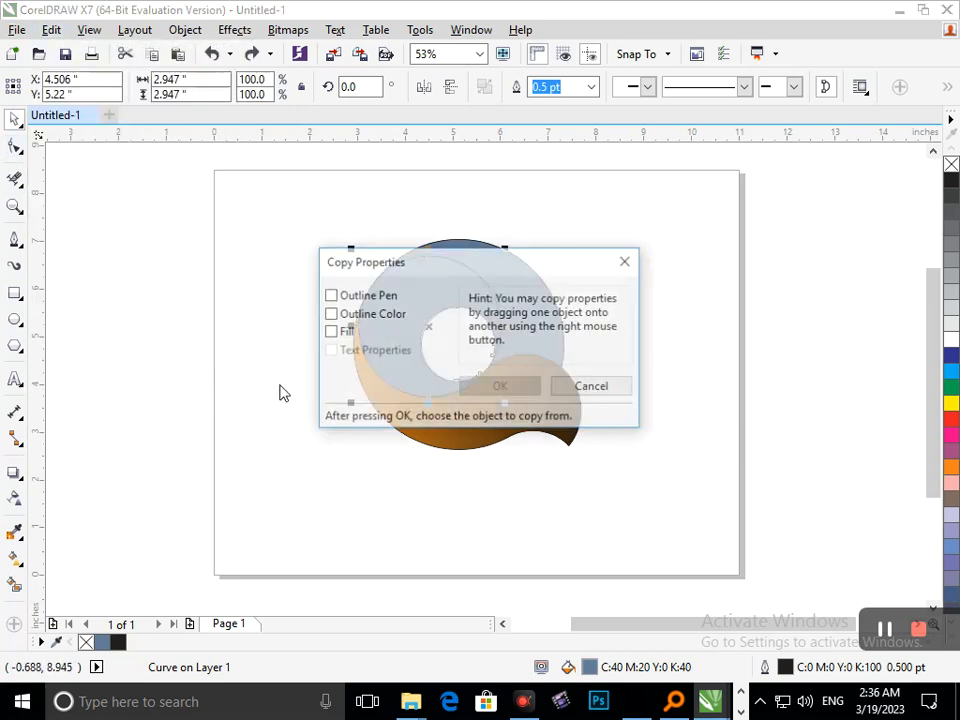
click(333, 332)
click(492, 387)
click(459, 429)
Step: Reorient the inner ring's fountain fill so it runs from the ring's lower edge up to the top of the large outer circle
click(454, 598)
click(405, 356)
key(ctrl+z)
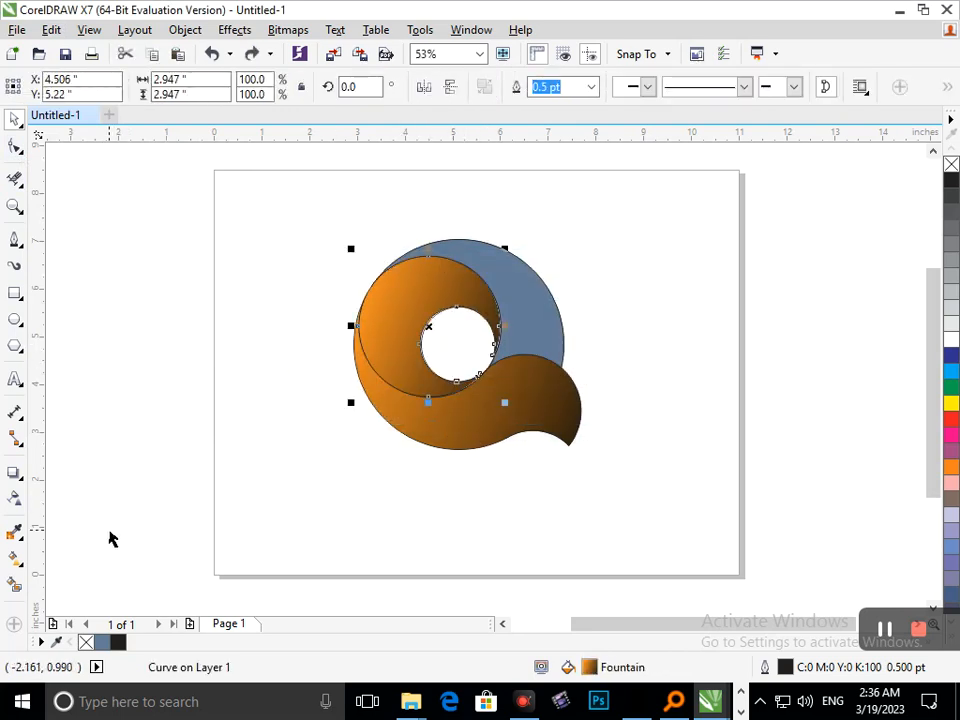
click(15, 560)
click(80, 560)
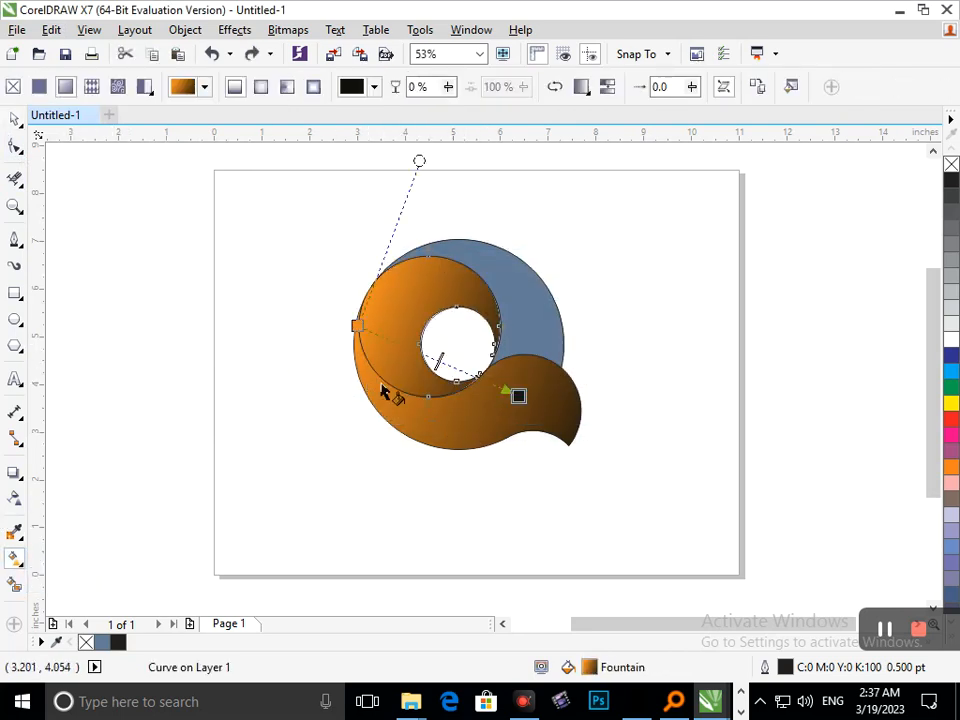
drag(359, 327, 392, 363)
drag(507, 395, 485, 318)
drag(369, 283, 375, 324)
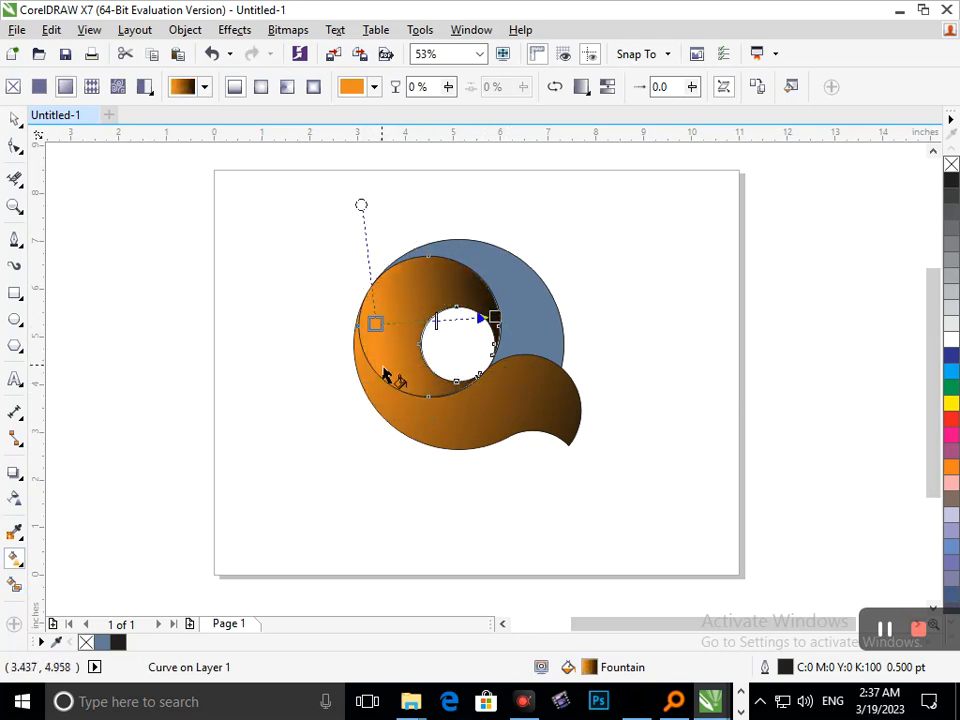
drag(380, 368, 390, 392)
drag(495, 317, 457, 237)
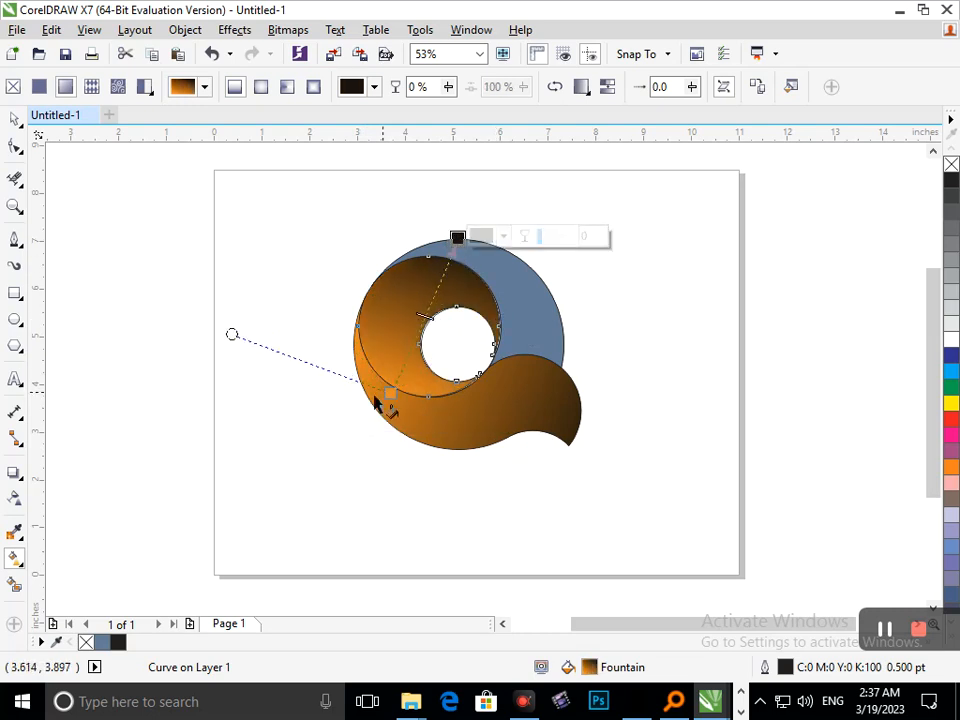
drag(404, 400, 408, 392)
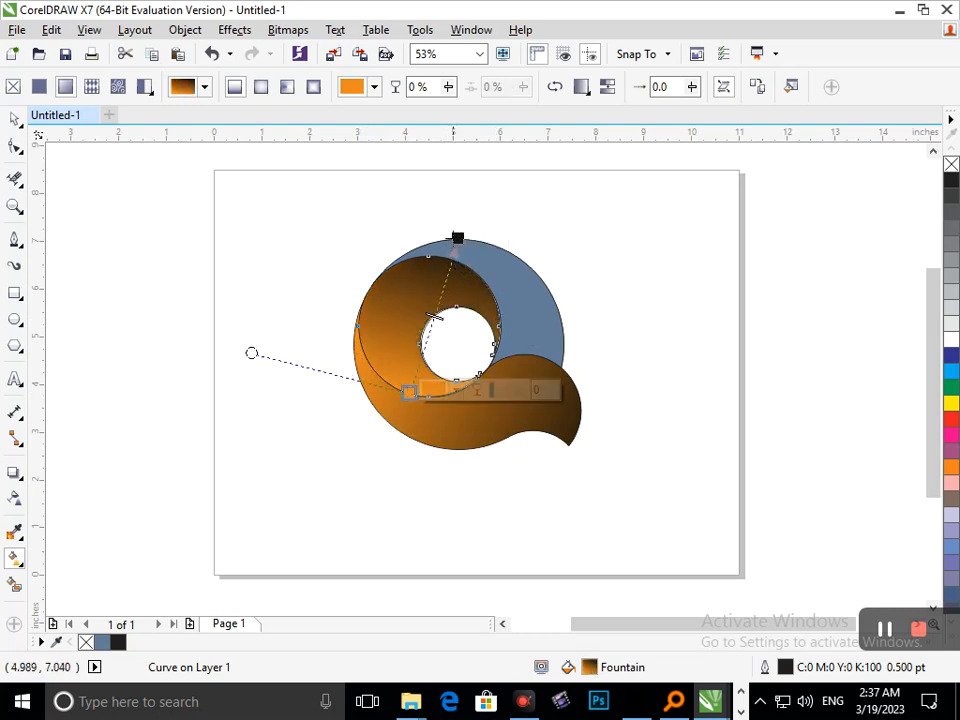
Step: Set the start colour of the inner ring's fountain fill to a lighter orange, C0 M47 Y84 K0
click(457, 237)
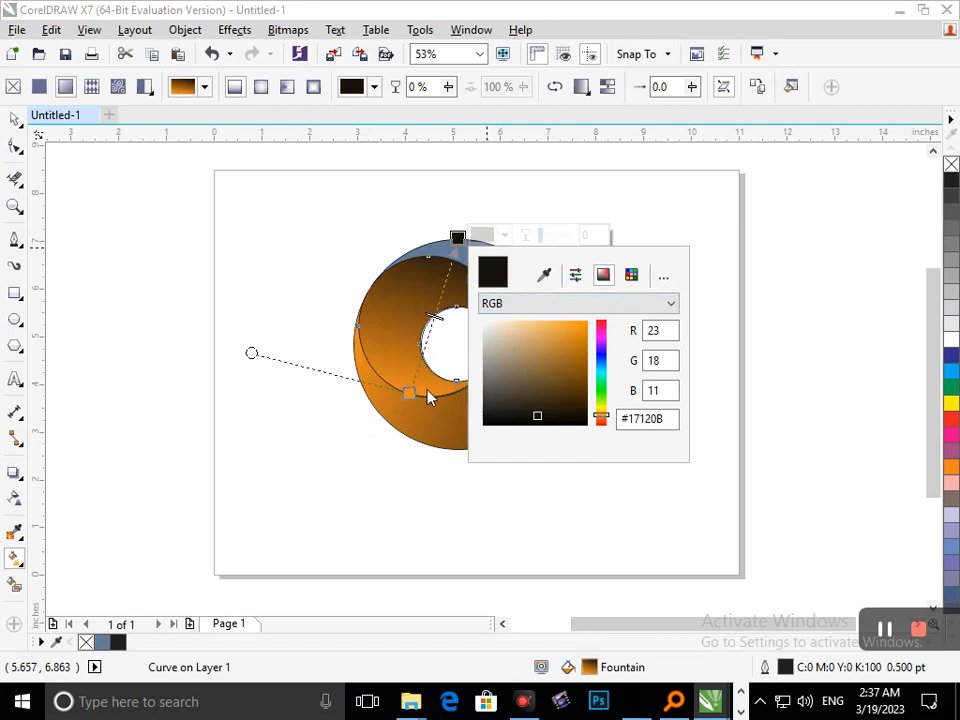
click(409, 392)
click(435, 390)
mouse_move(534, 555)
mouse_down()
mouse_move(534, 483)
mouse_move(507, 479)
mouse_up()
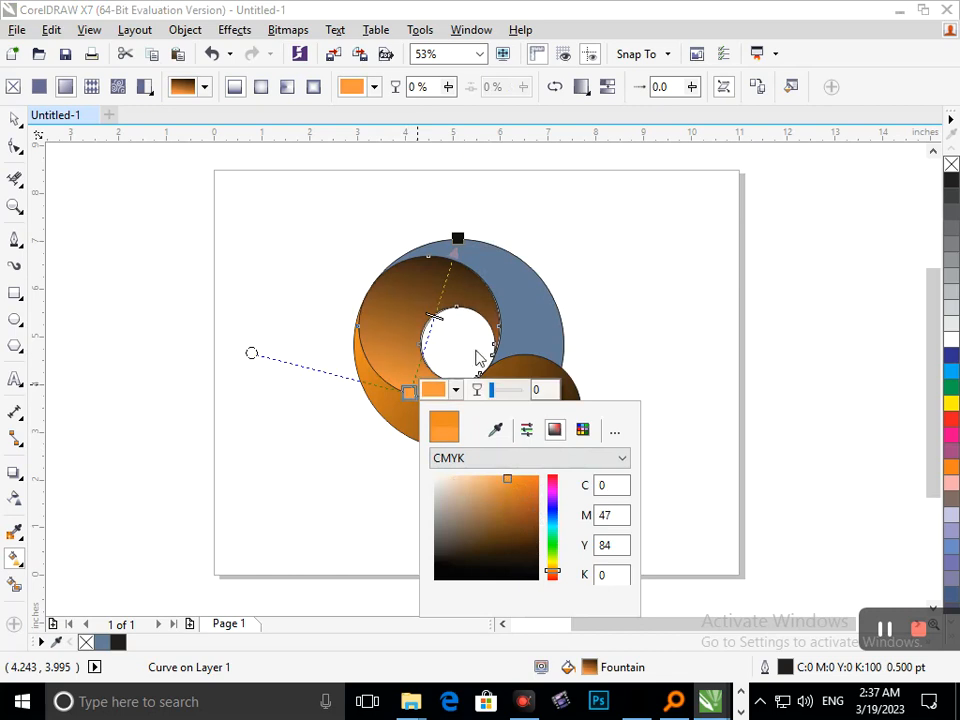
Step: Set the end colour of the inner ring's fountain fill to brown #694007
click(458, 239)
click(484, 234)
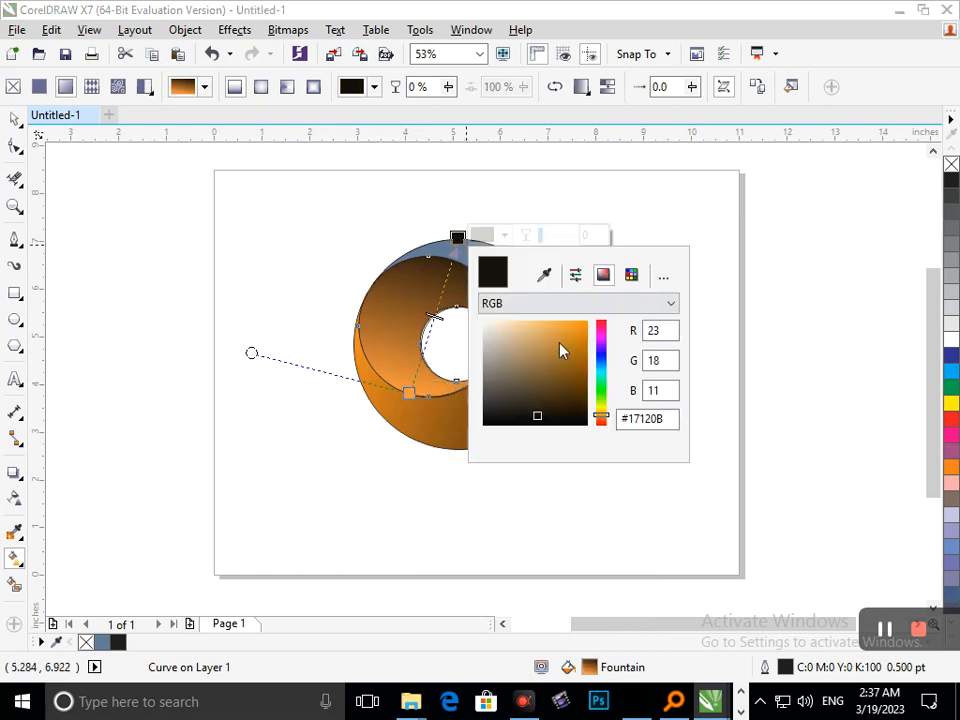
click(553, 324)
drag(553, 325, 579, 381)
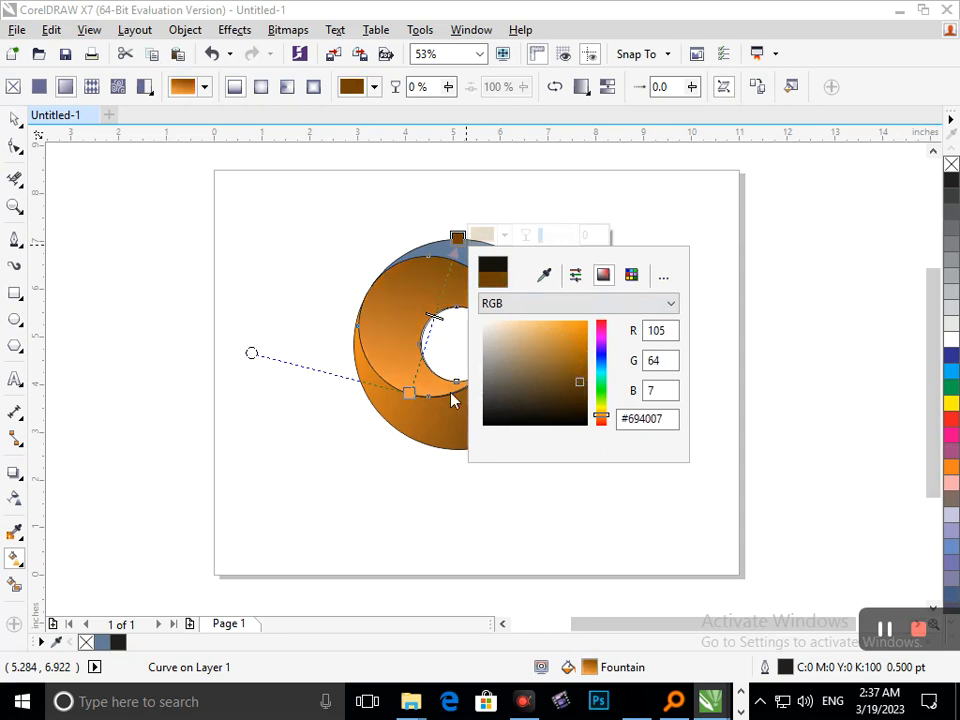
Step: Set the start colour of the inner ring's fountain fill to a more saturated orange and select the gradient's end node
click(410, 394)
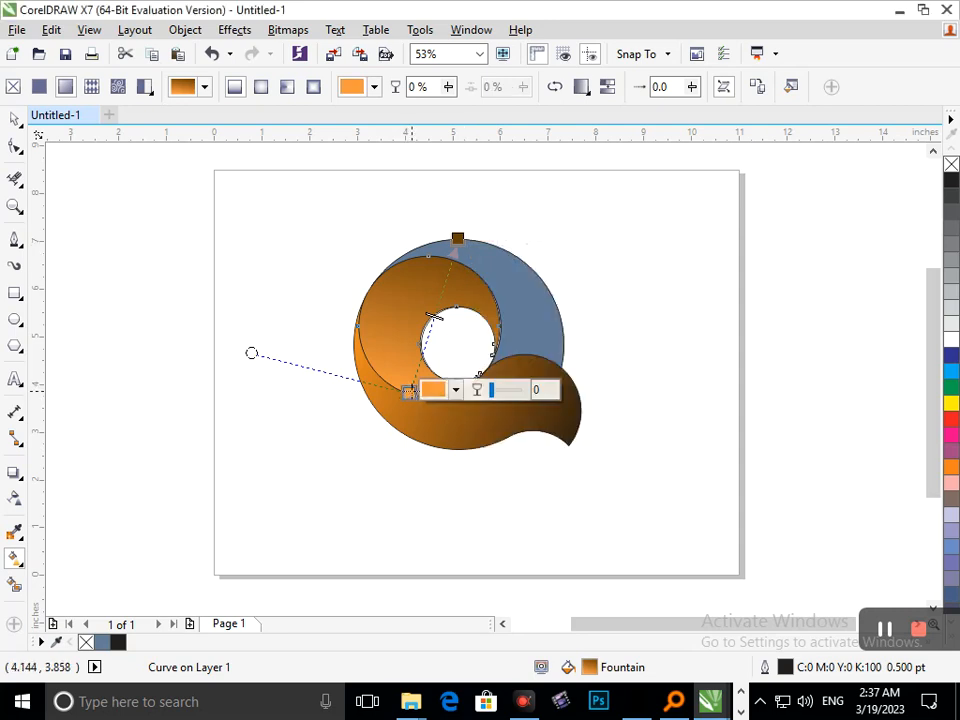
click(430, 390)
click(495, 429)
click(462, 291)
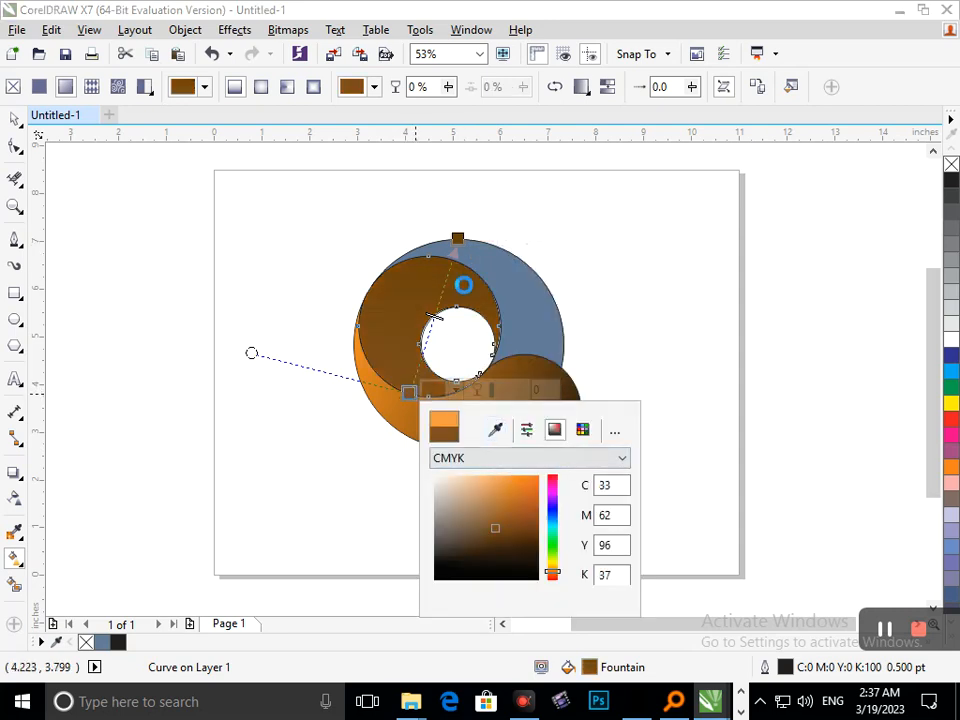
drag(491, 538, 520, 483)
click(458, 238)
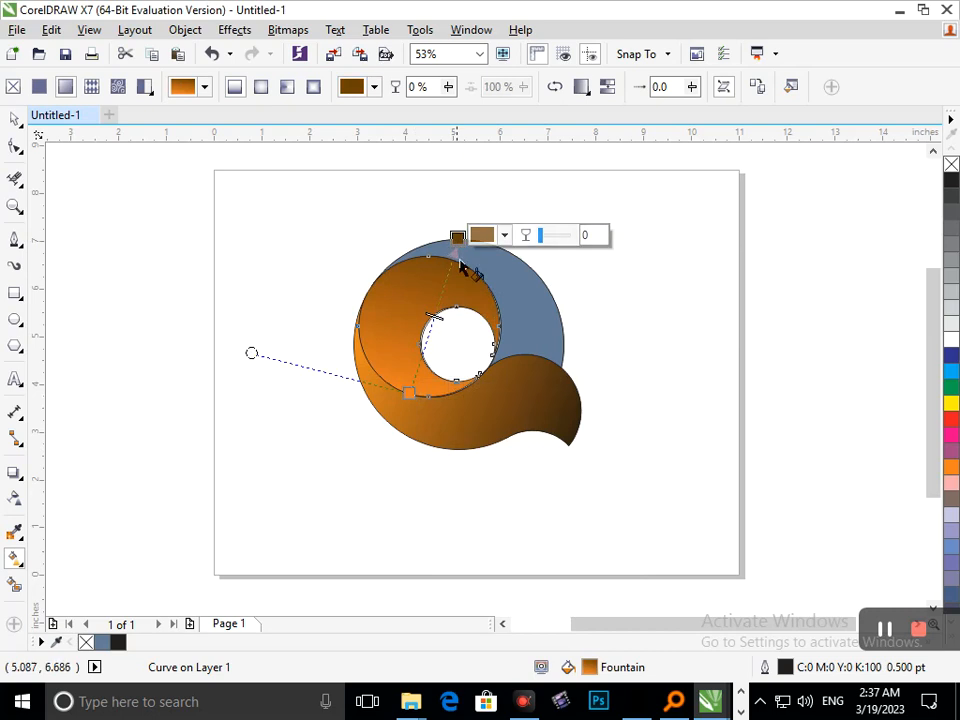
Step: Set the end colour of the inner ring's fountain fill to #9E620E and add a light peach #F5C99D node at 44%
click(482, 236)
click(577, 359)
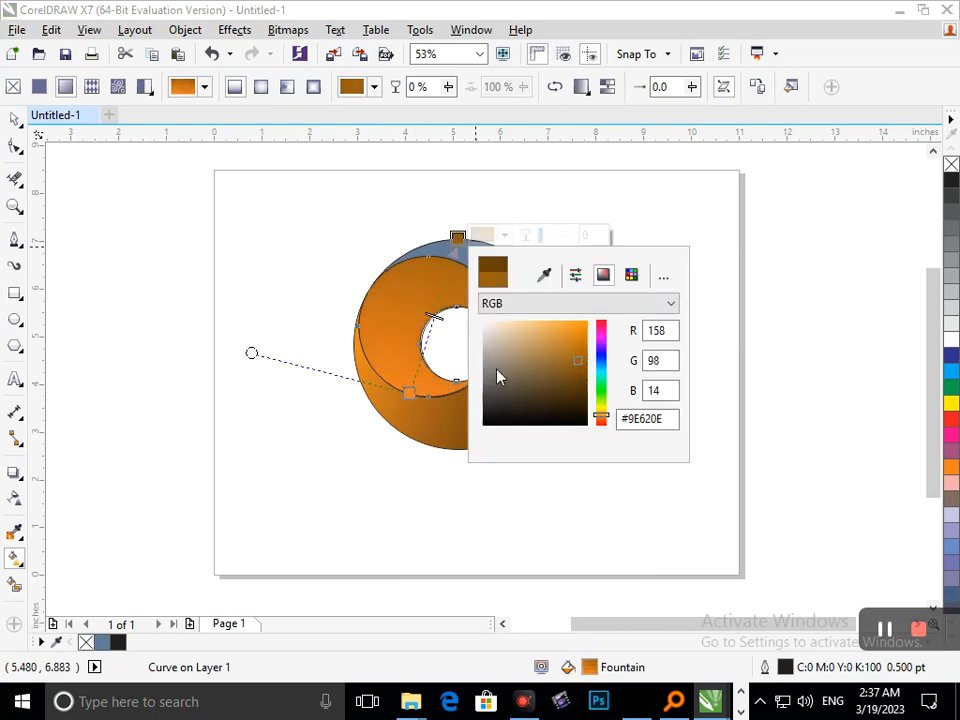
click(432, 330)
click(432, 325)
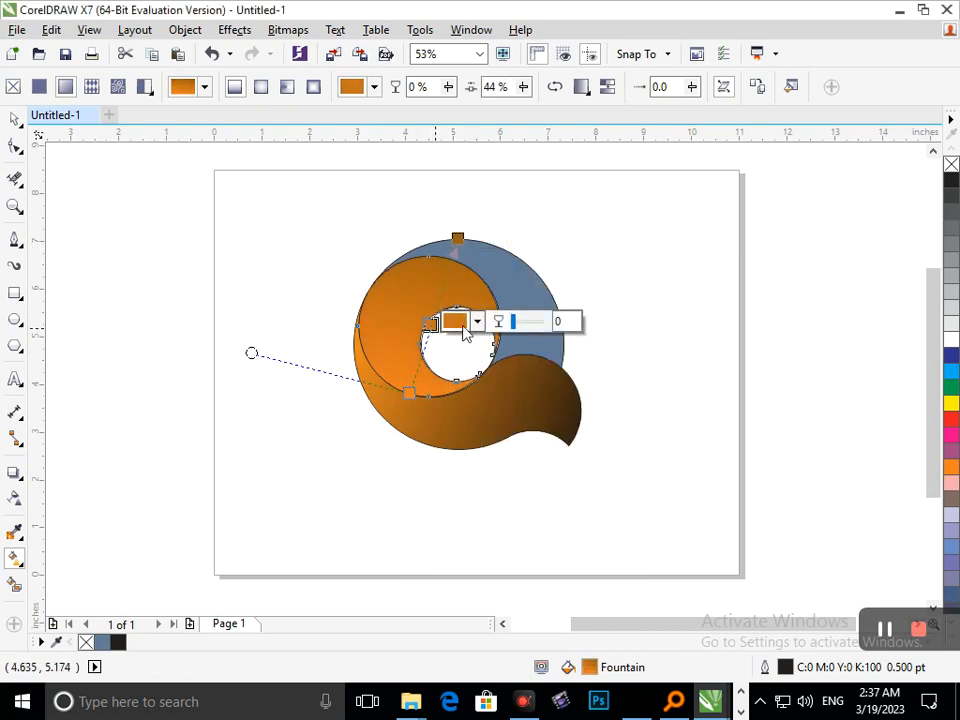
click(455, 320)
click(508, 418)
click(470, 410)
click(493, 410)
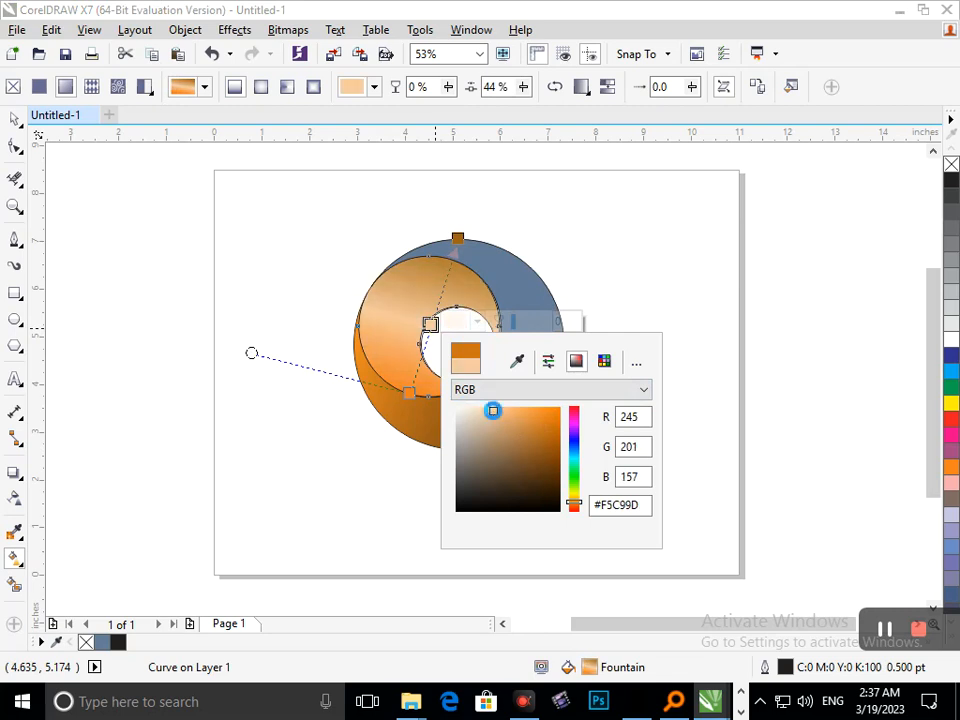
Step: Try moving the blue crescent away from the logo, undoing each move
click(14, 119)
click(368, 509)
drag(508, 339, 700, 300)
key(ctrl+z)
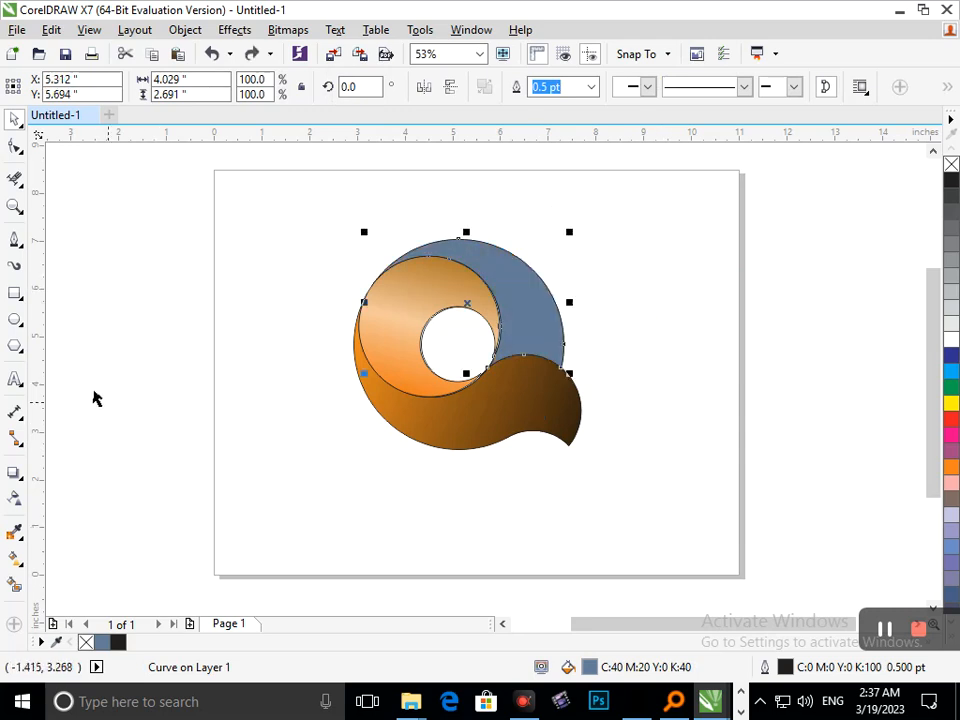
drag(506, 315, 695, 306)
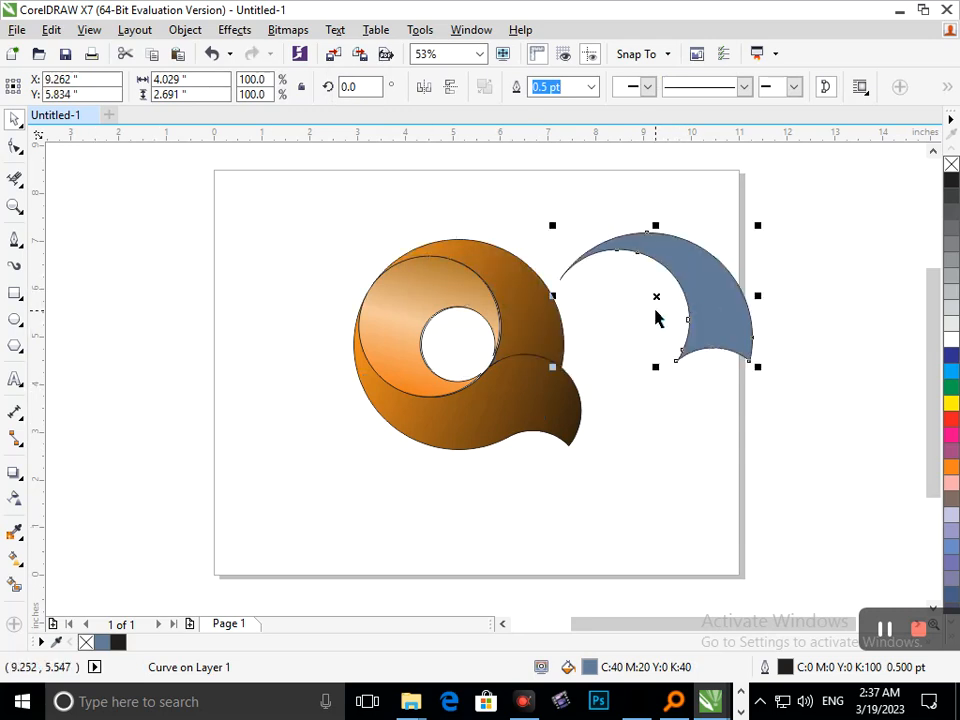
key(ctrl+z)
click(51, 29)
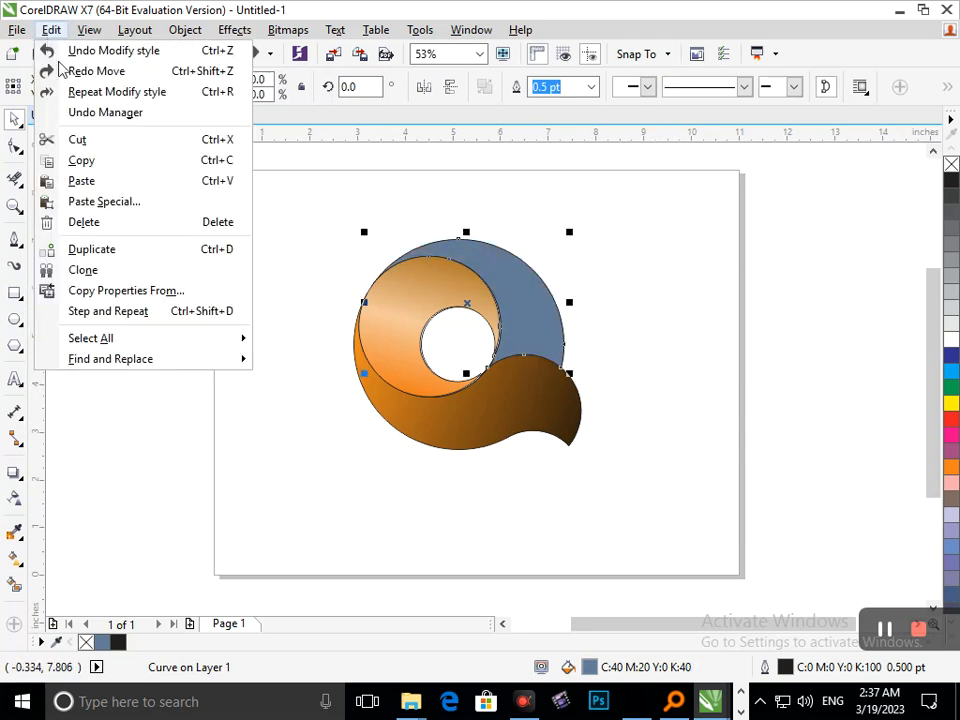
click(122, 311)
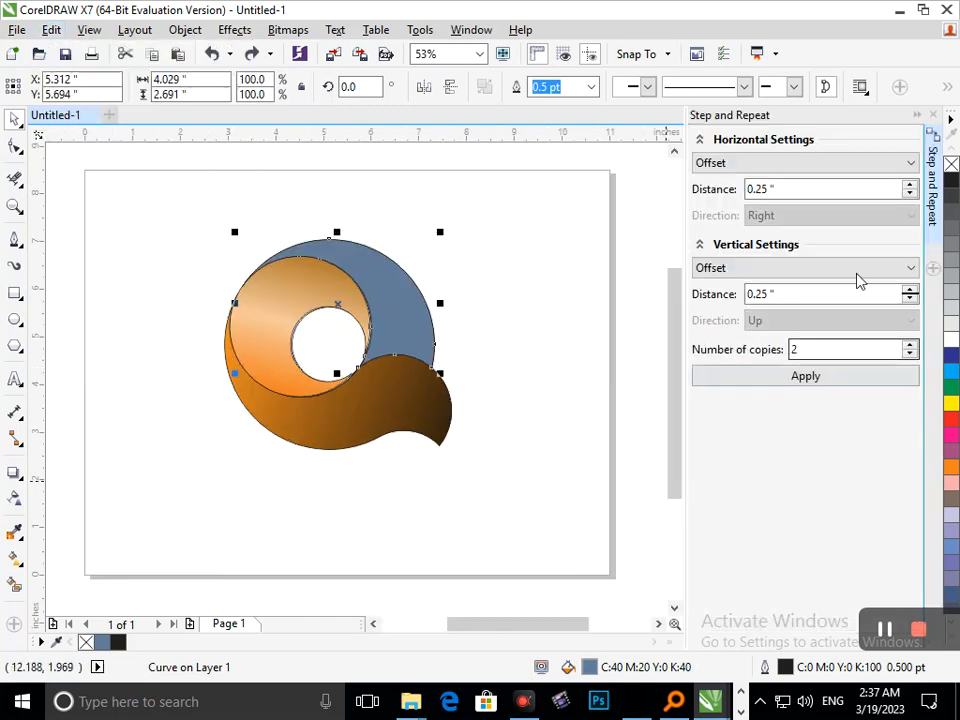
click(933, 117)
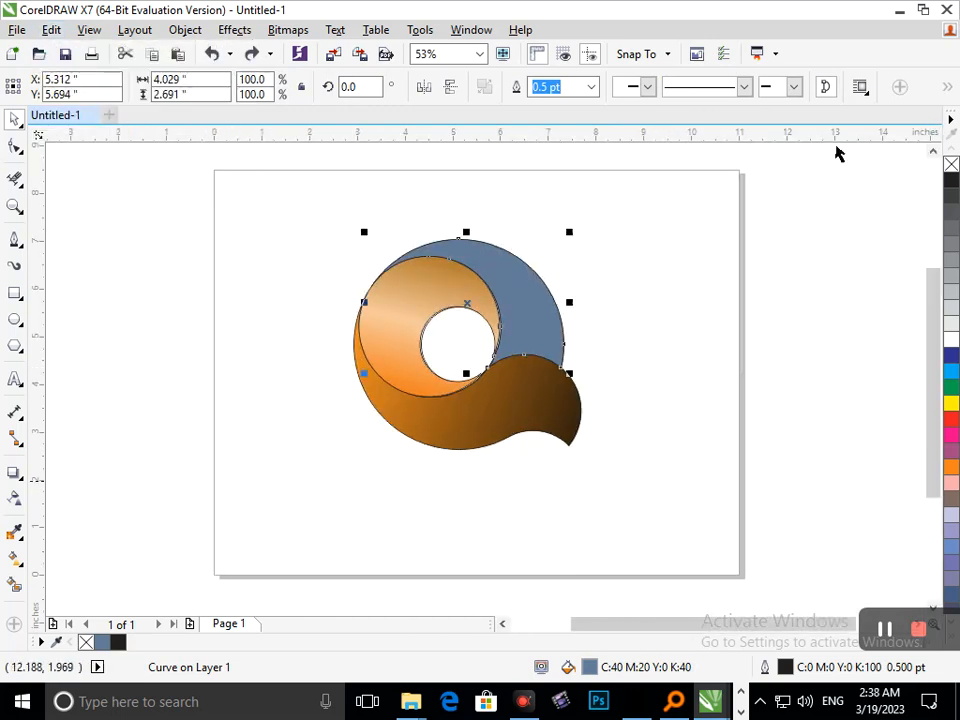
Step: Copy only the fill property from the brown tail shape onto the blue crescent
click(51, 29)
click(100, 291)
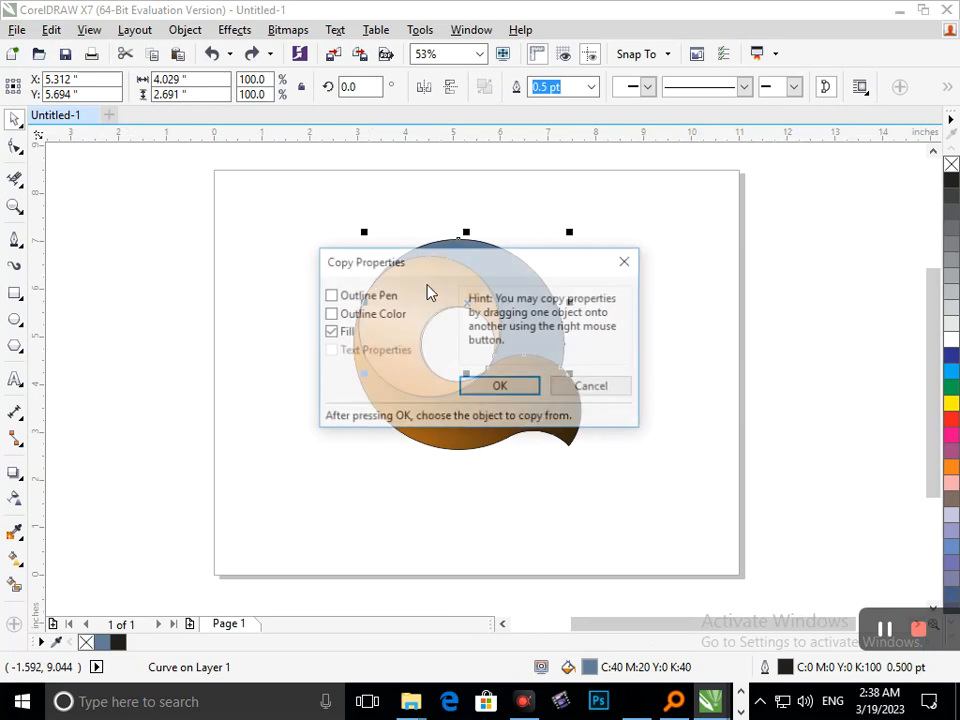
click(499, 388)
click(474, 407)
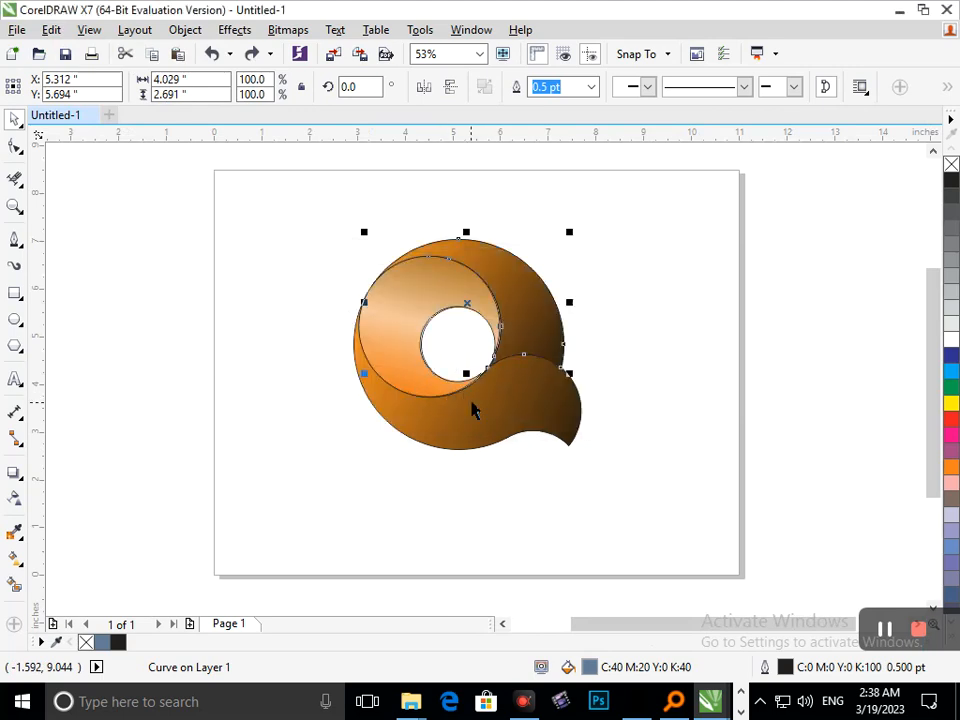
click(714, 388)
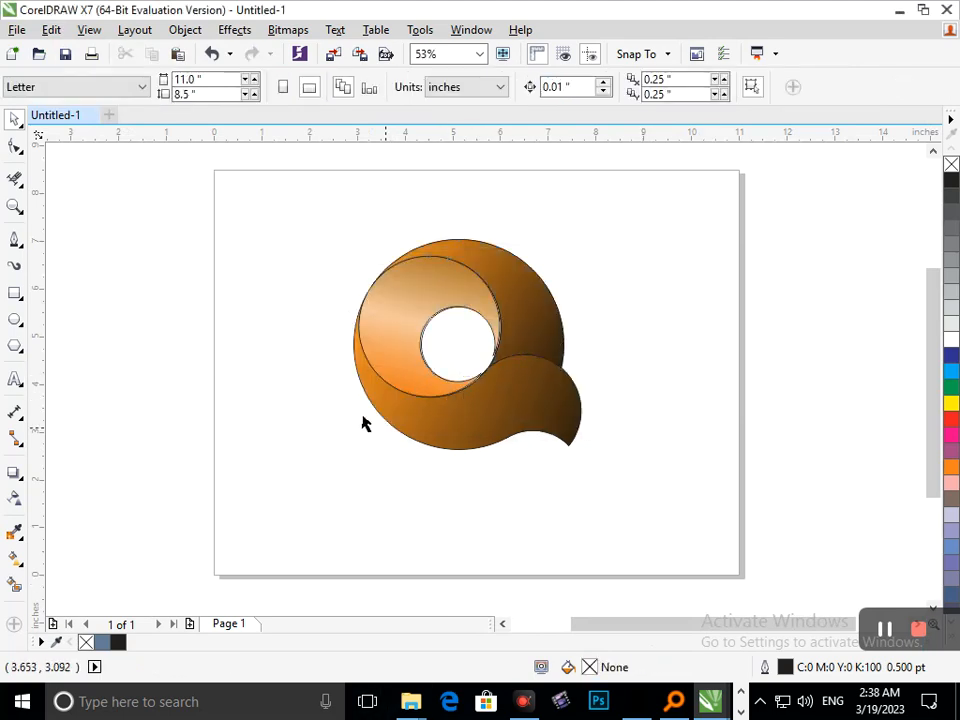
Step: Remove the outline from all objects of the logo by setting the outline width to None
key(ctrl+a)
click(782, 87)
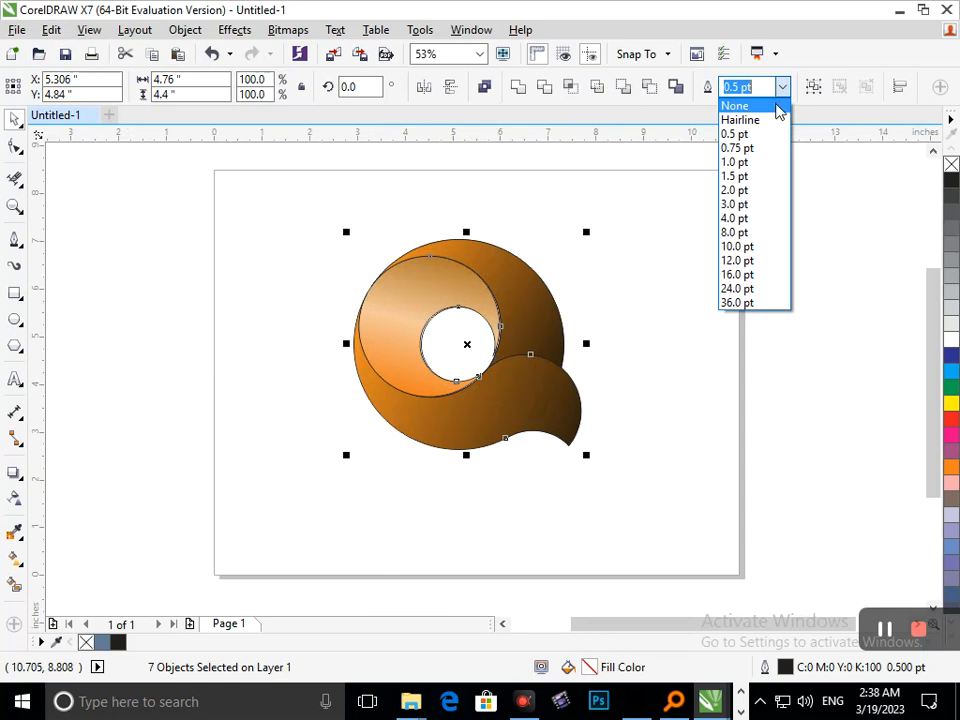
click(740, 103)
click(699, 285)
Step: Enlarge the inner ring about its centre to about 104.4% to close the gap around it
click(475, 300)
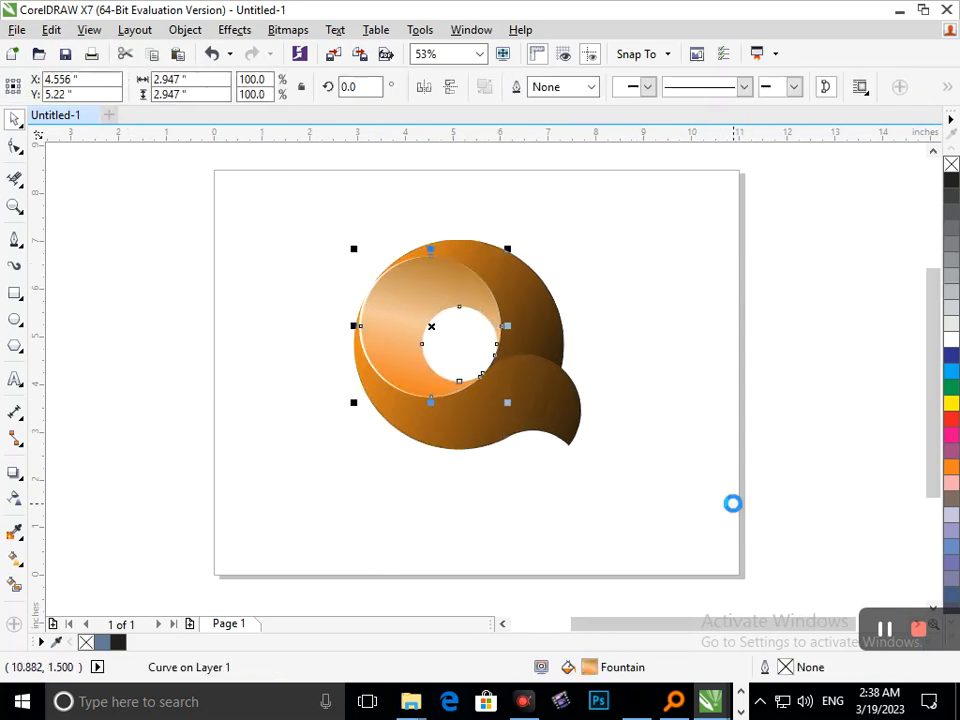
drag(357, 404, 352, 407)
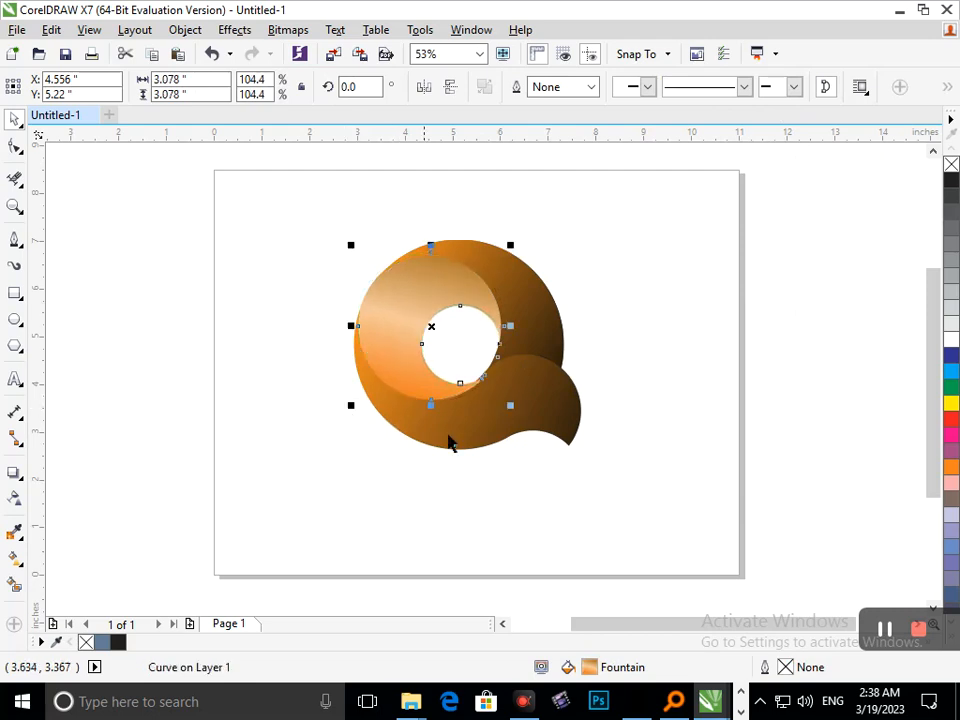
click(551, 523)
key(F2)
drag(270, 193, 680, 442)
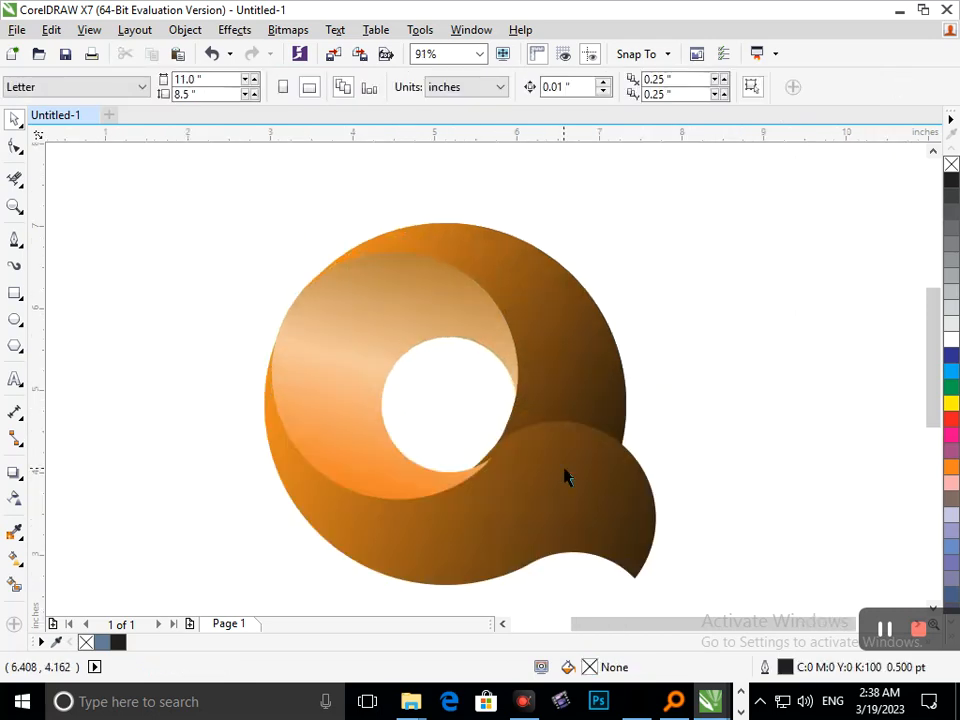
Step: Group all the logo's shapes and scale the group proportionally to about 122.5%, about 5.83 by 5.39 inches
scroll(540, 450, down, 2)
drag(318, 226, 658, 480)
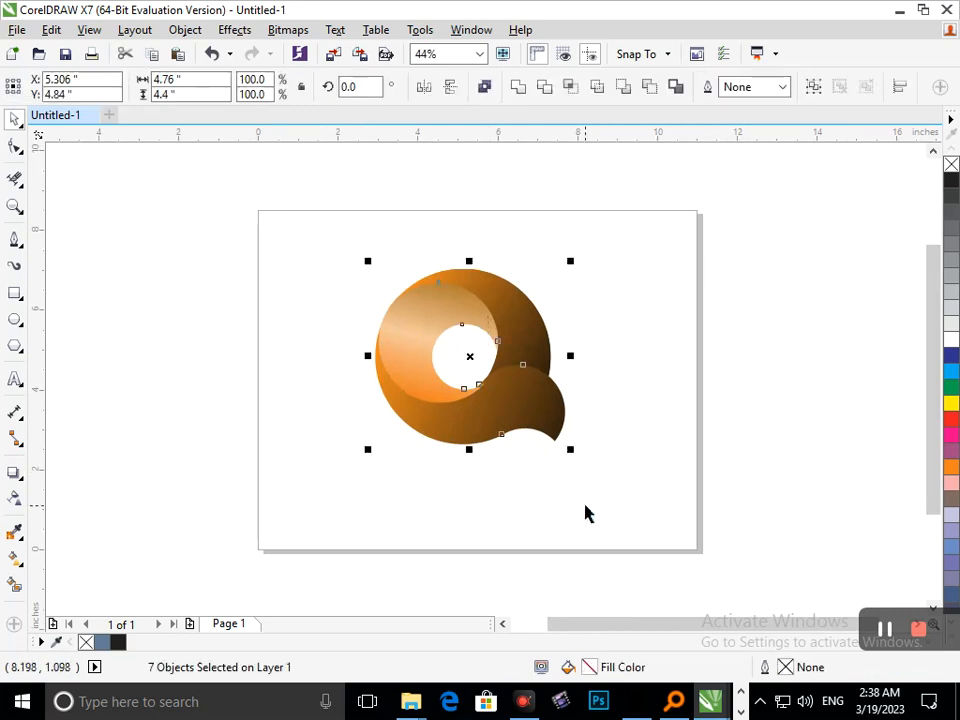
key(ctrl+g)
drag(572, 450, 598, 469)
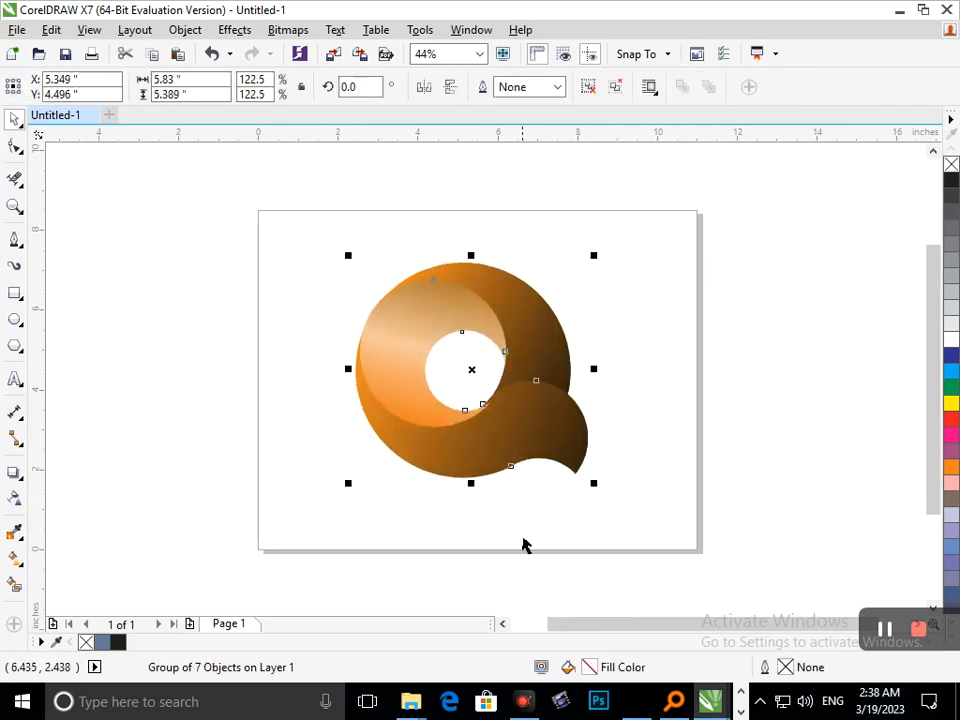
click(212, 184)
key(F2)
drag(212, 184, 750, 577)
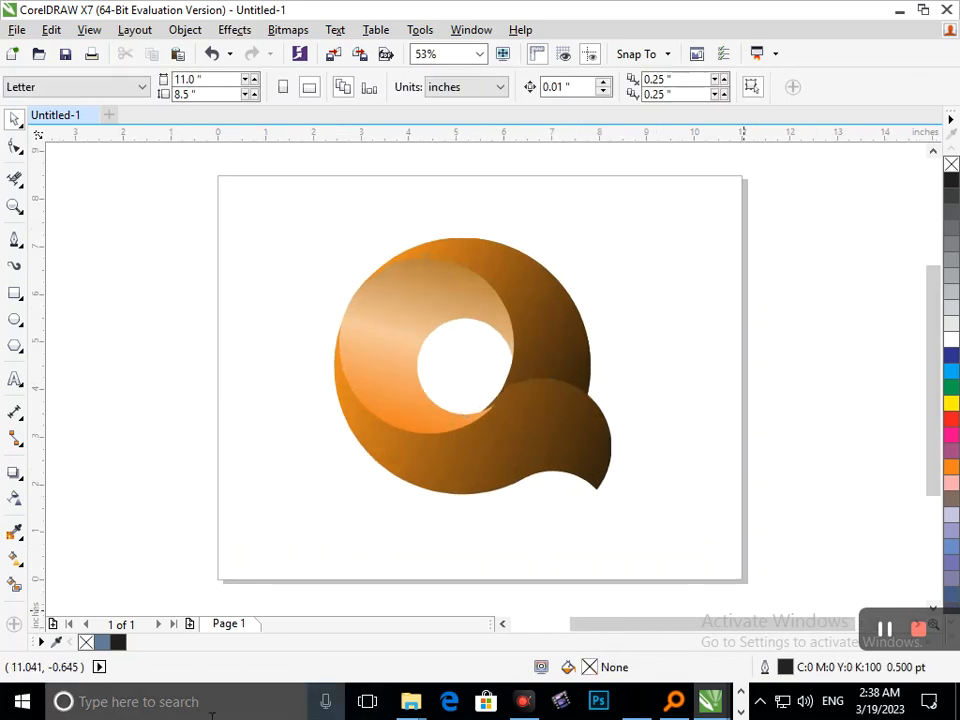